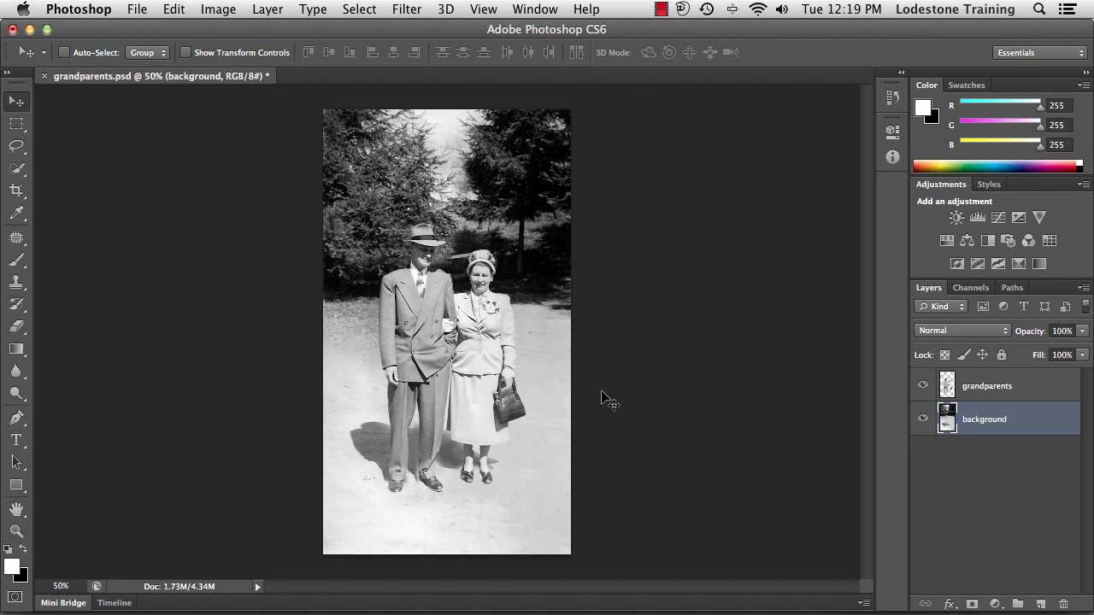
# Step: Examine the grandparents and background layers separately by toggling their visibility, leaving both layers shown
pyautogui.click(921, 418)
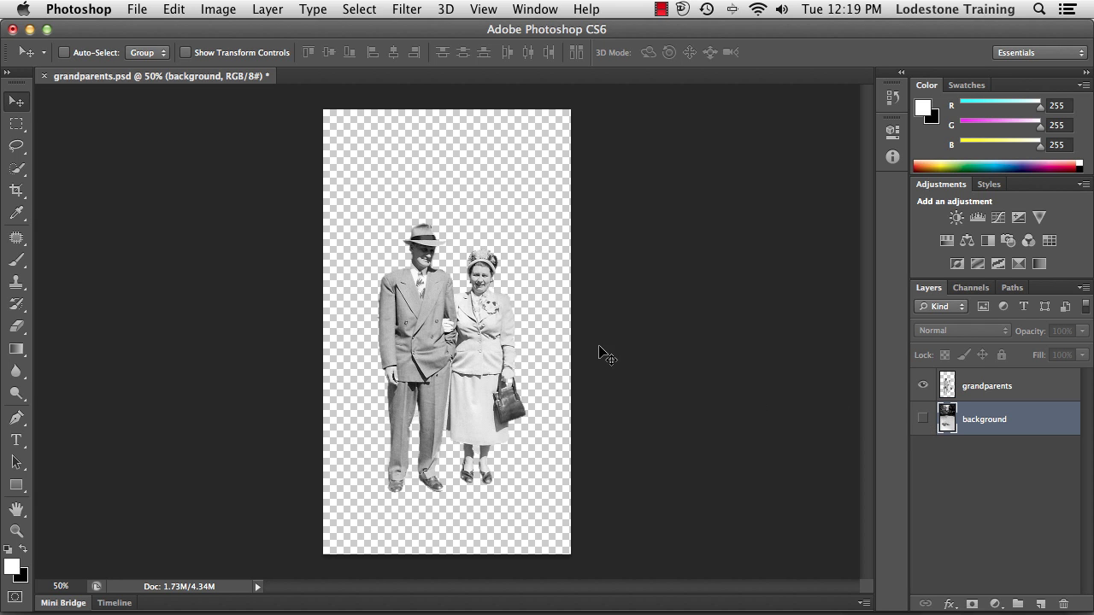
pyautogui.click(922, 419)
pyautogui.click(923, 386)
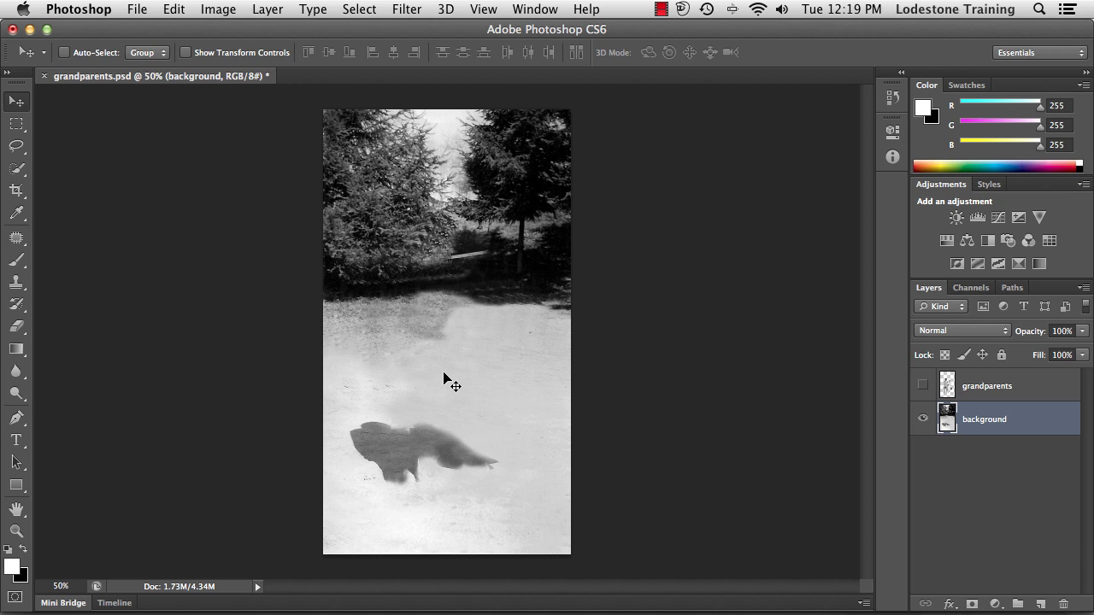
pyautogui.click(923, 387)
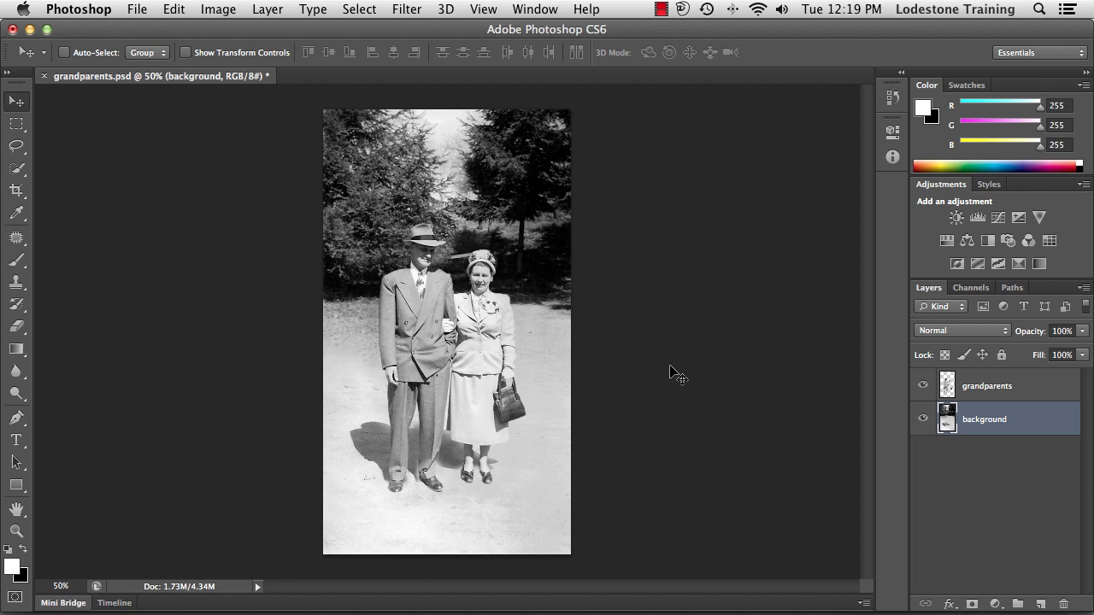
pyautogui.click(923, 386)
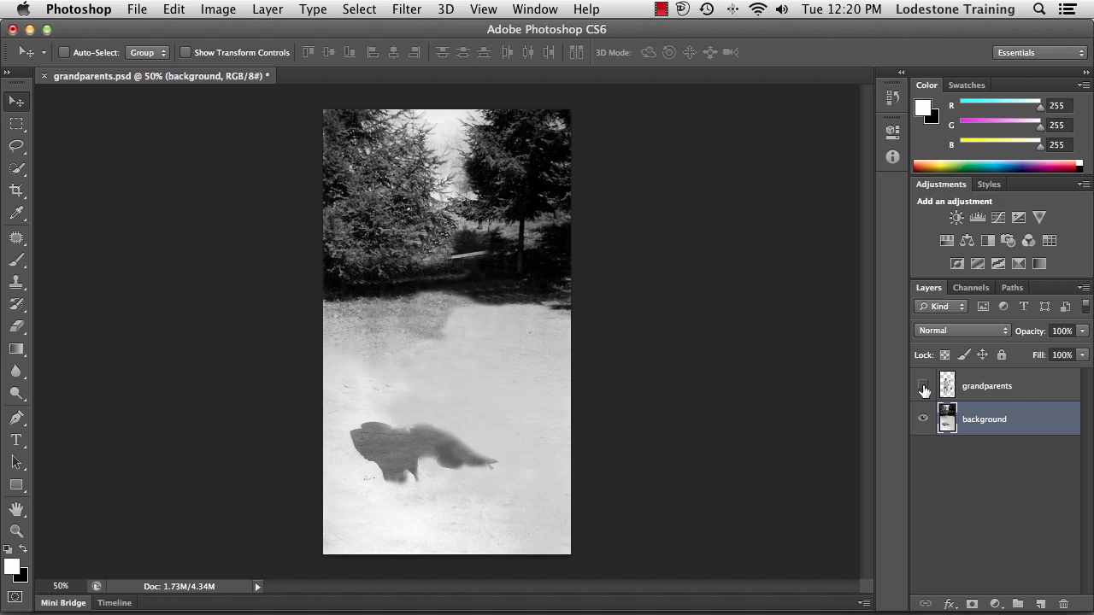
pyautogui.click(922, 387)
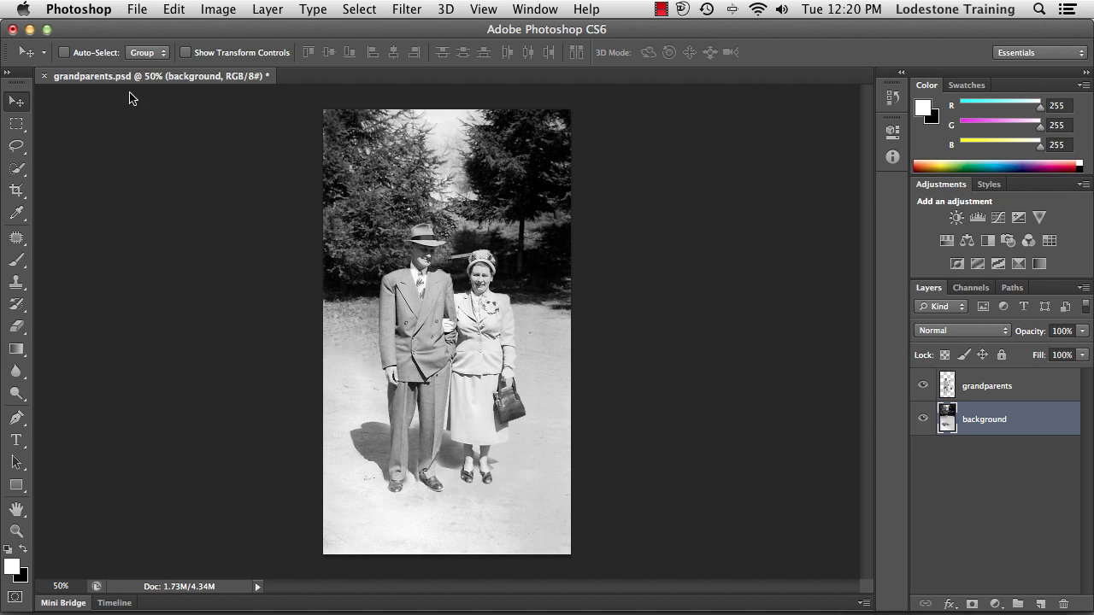
# Step: Save the layered grandparents.psd document without closing it
pyautogui.click(45, 79)
pyautogui.press('Escape')
pyautogui.press('super+s')
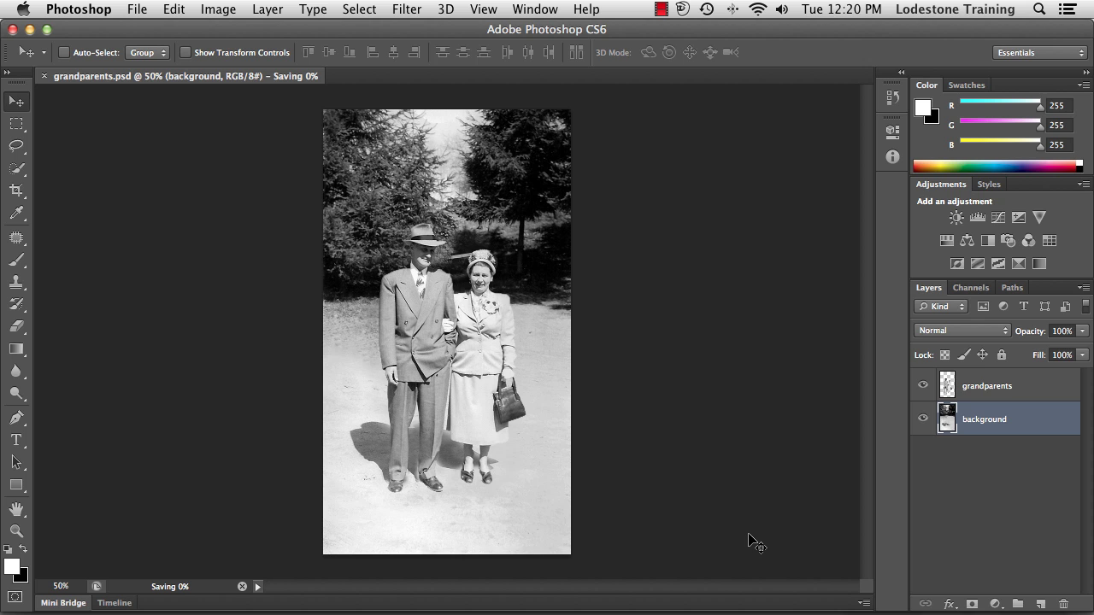
# Step: Switch to After Effects and dismiss its welcome screen
pyautogui.moveTo(905, 564)
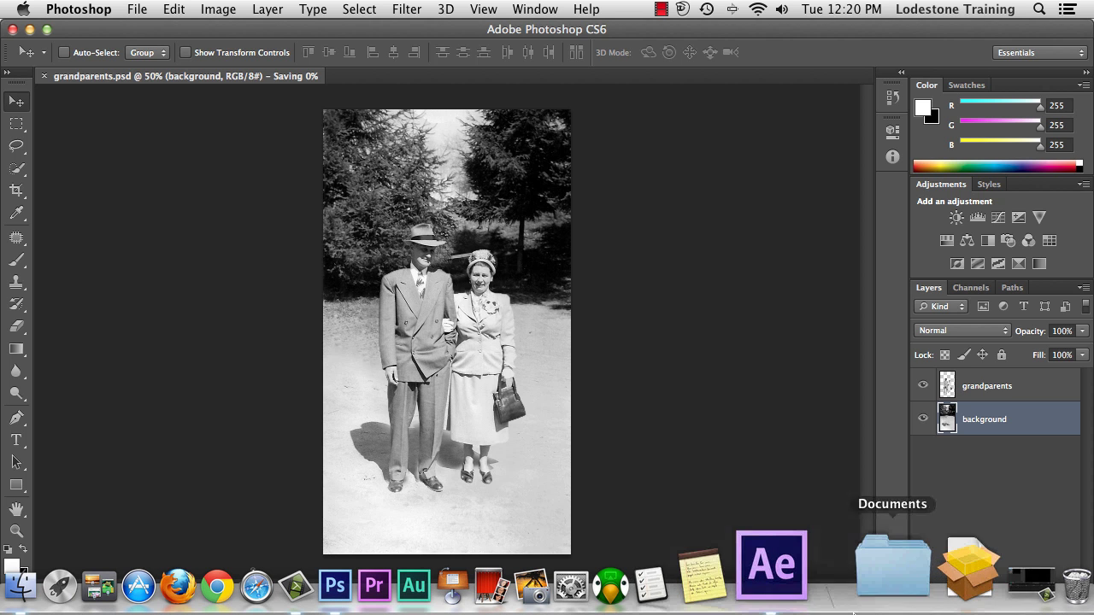
pyautogui.click(815, 587)
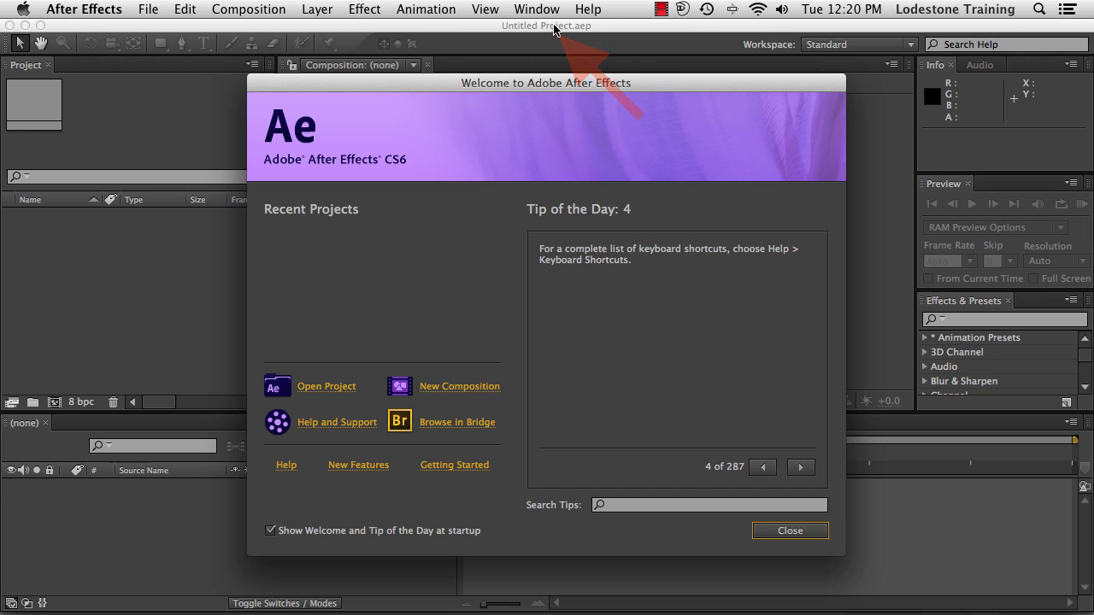
pyautogui.click(787, 530)
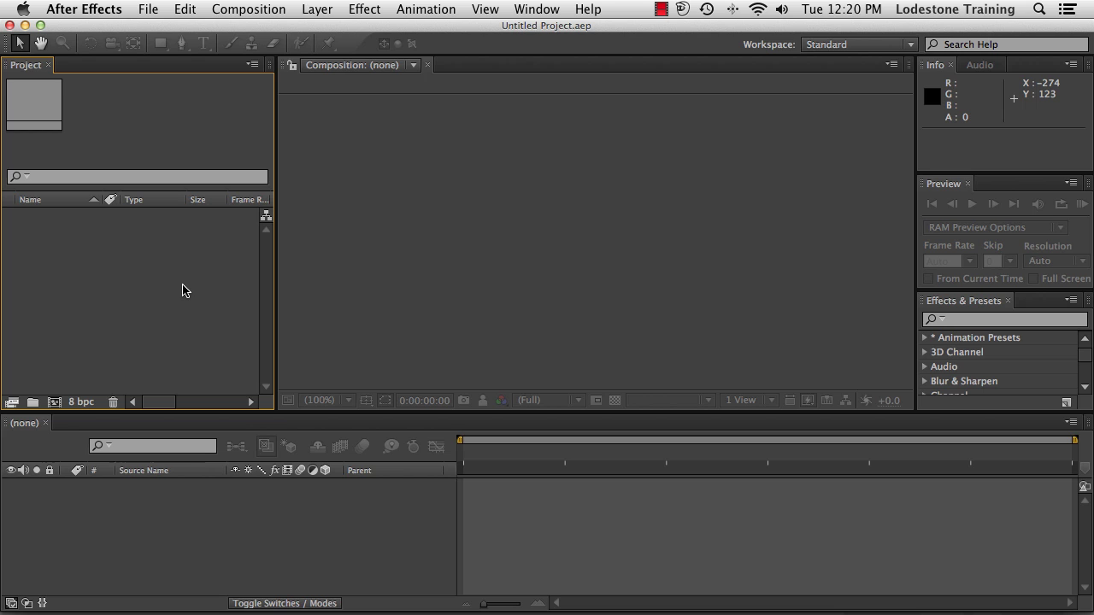
# Step: Import grandparents.psd as Composition – Retain Layer Sizes with editable layer styles
pyautogui.click(149, 10)
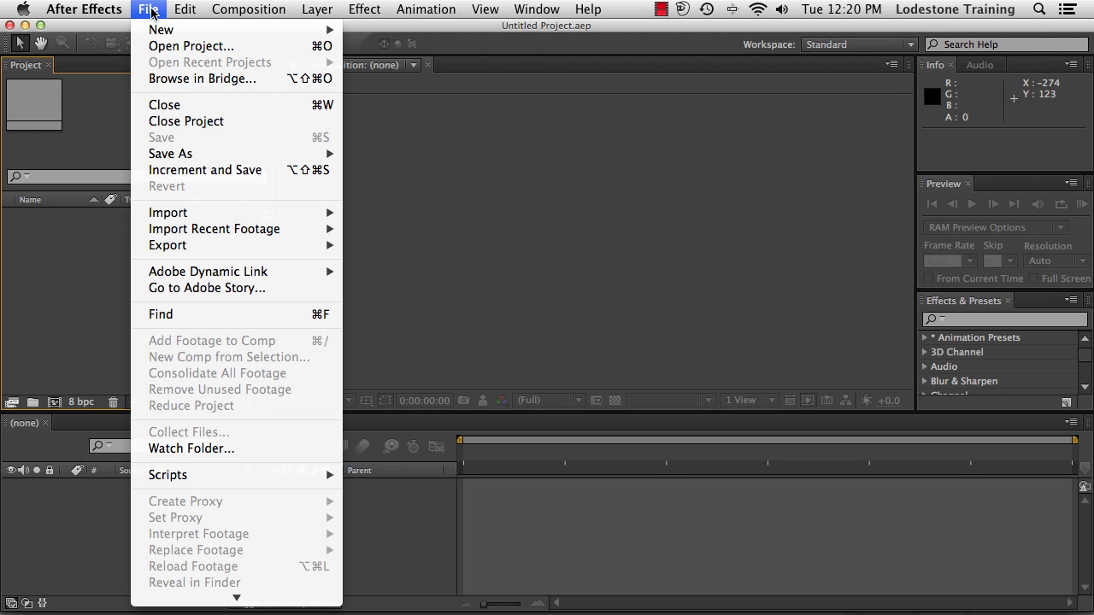
pyautogui.moveTo(232, 216)
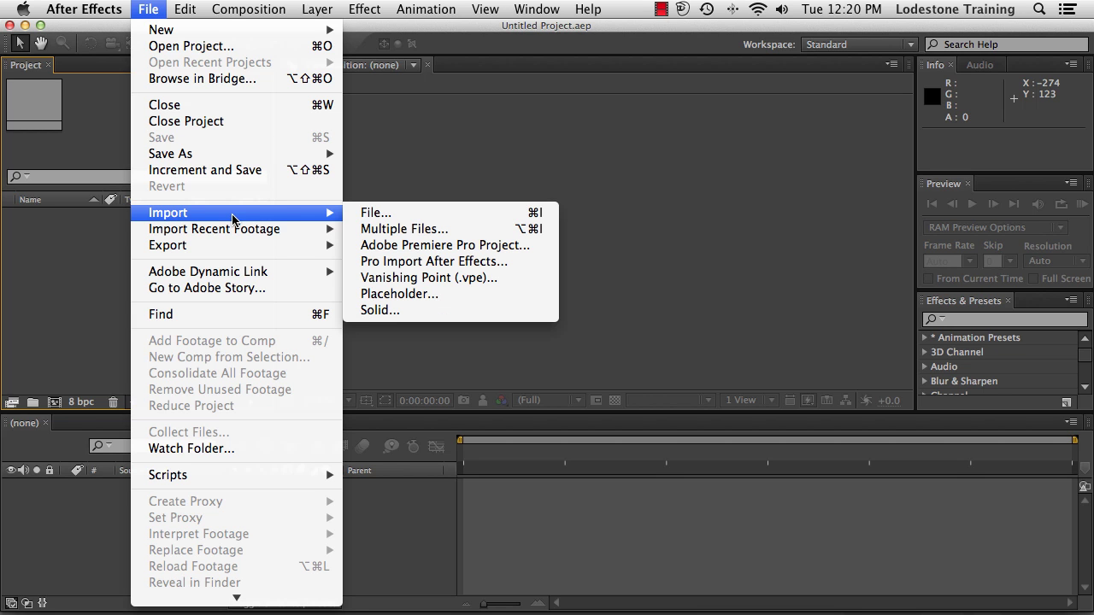
pyautogui.click(376, 213)
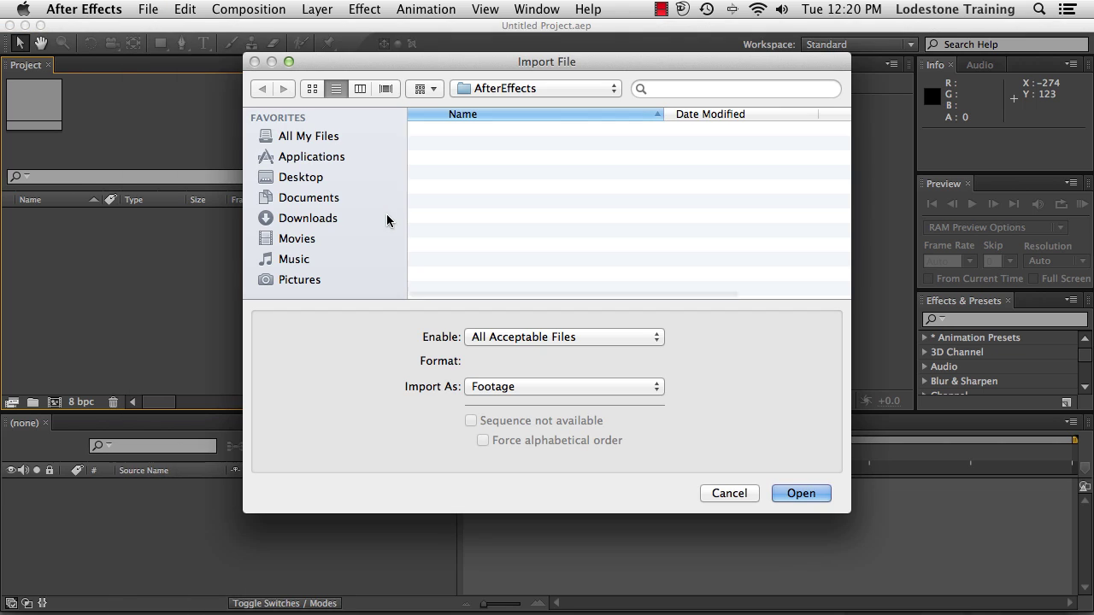
pyautogui.click(452, 133)
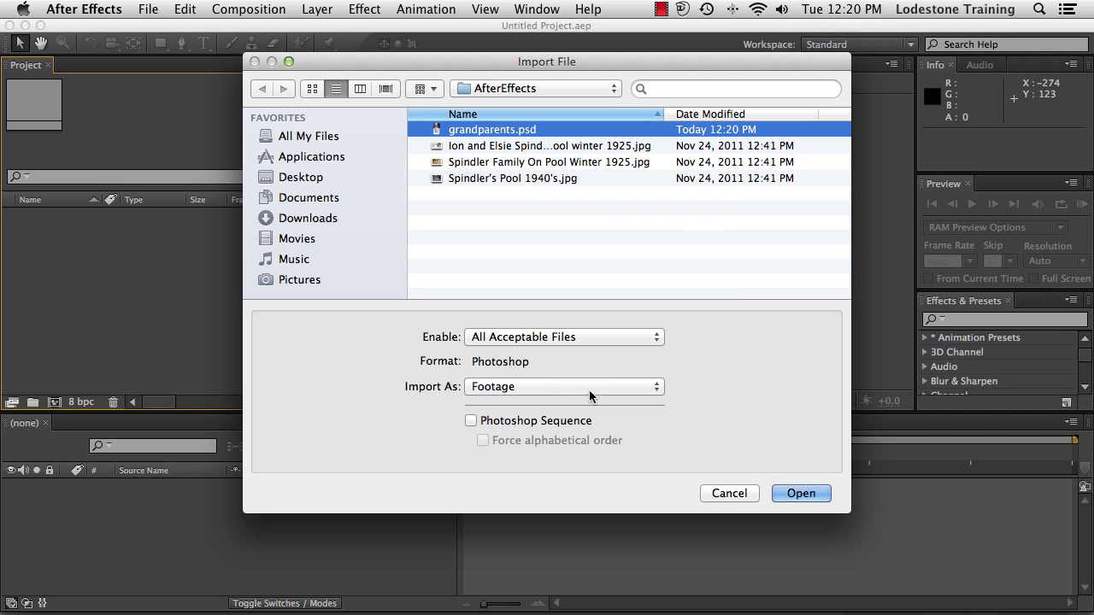
pyautogui.click(659, 390)
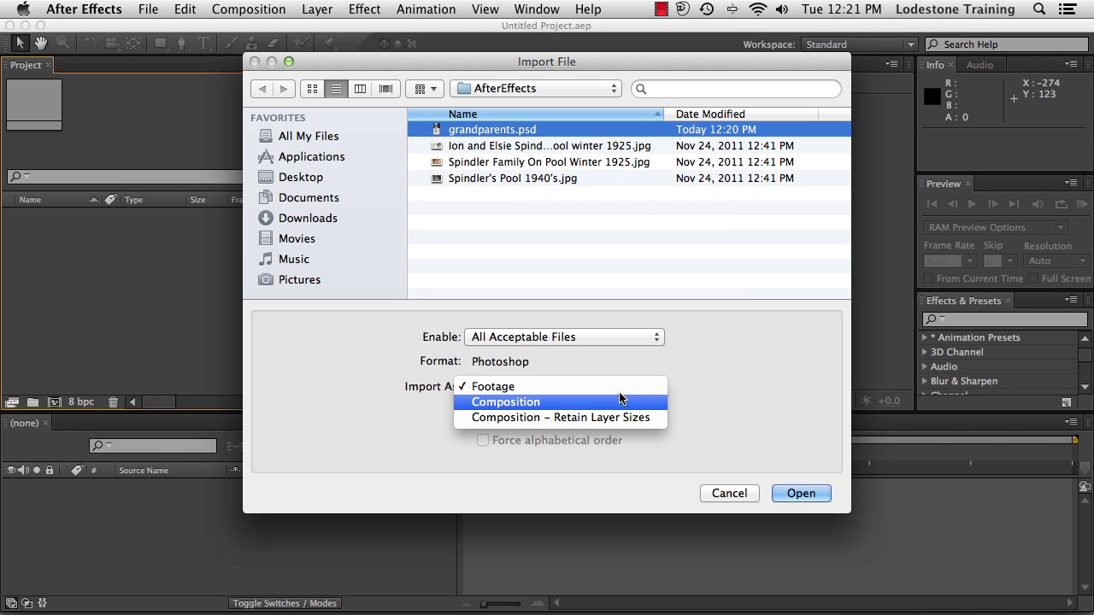
pyautogui.click(514, 418)
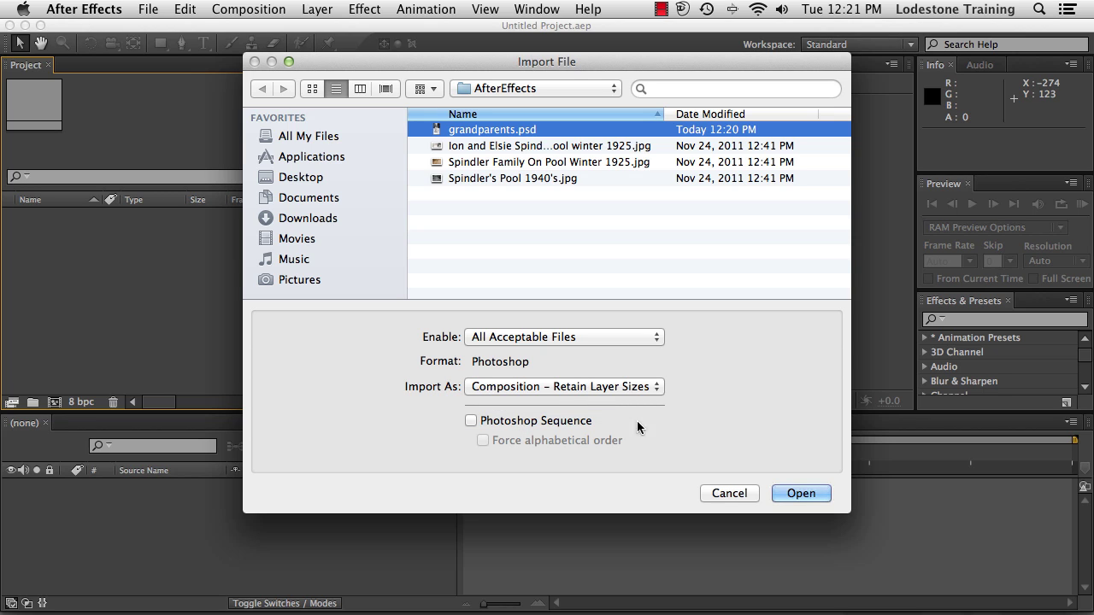
pyautogui.click(799, 491)
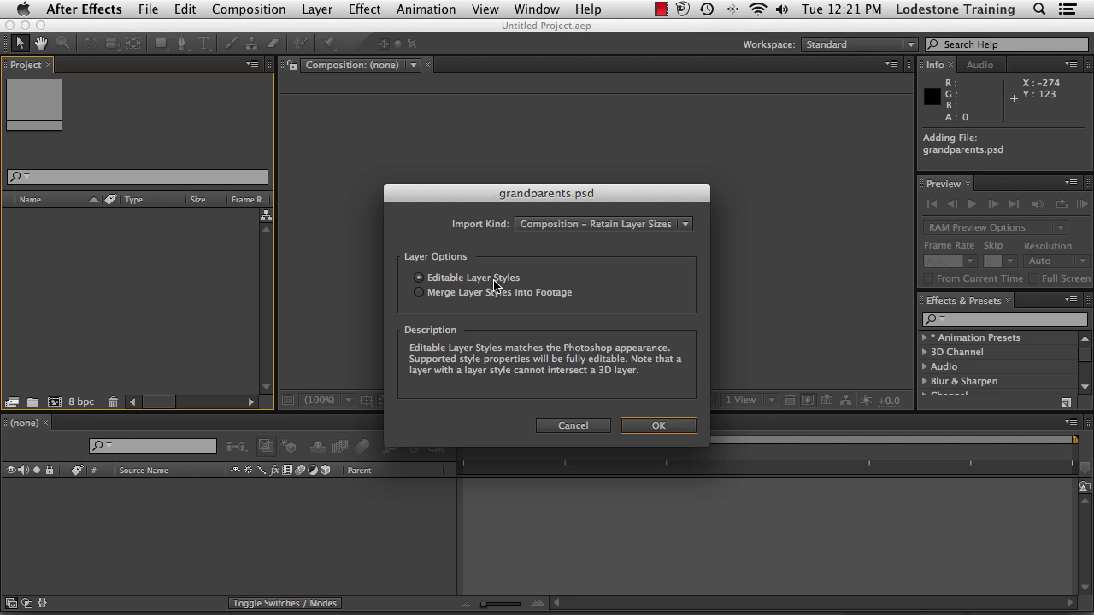
pyautogui.click(654, 425)
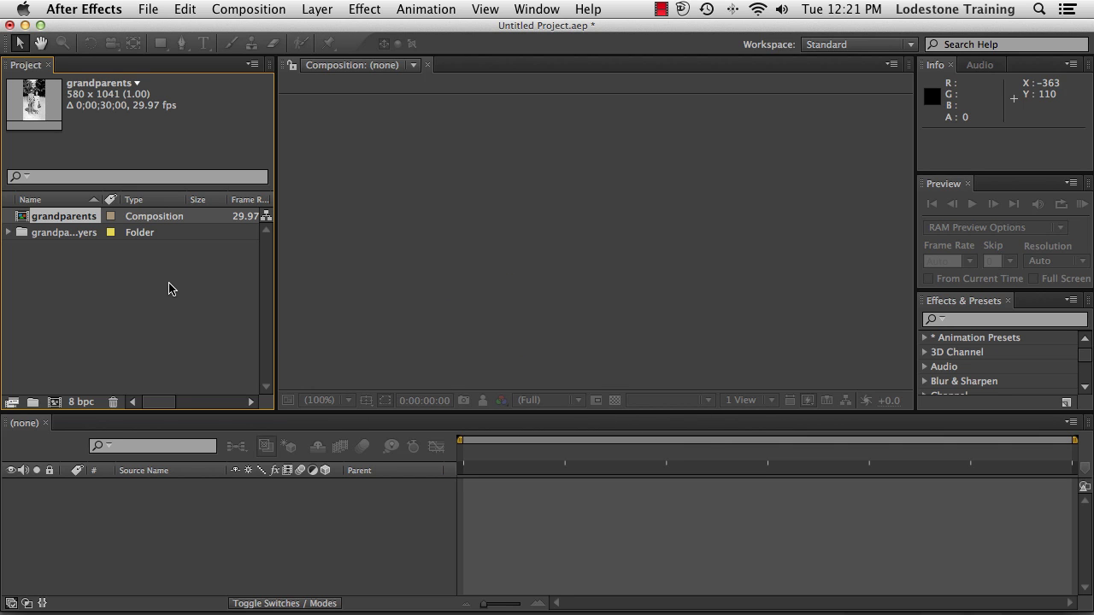
# Step: Open the imported grandparents composition and expand its layers folder in the project
pyautogui.doubleClick(21, 219)
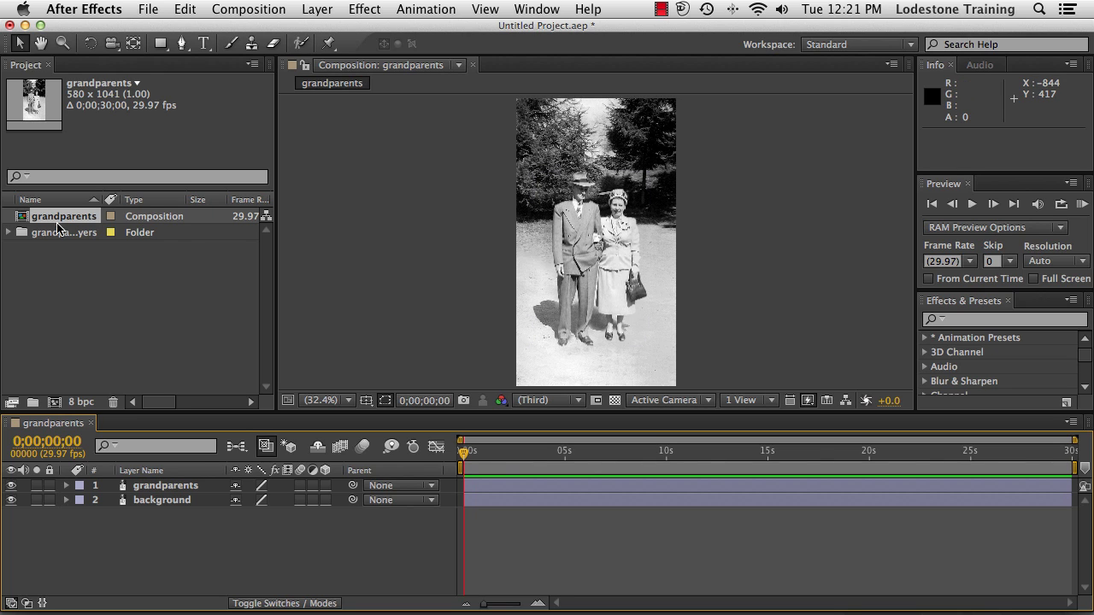
pyautogui.click(9, 233)
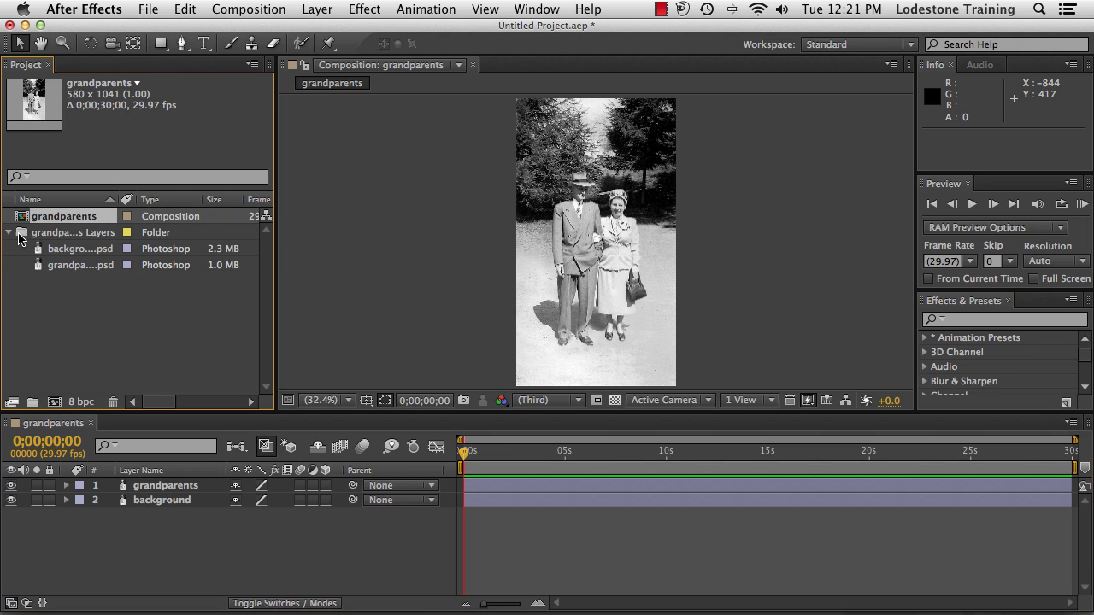
pyautogui.click(62, 235)
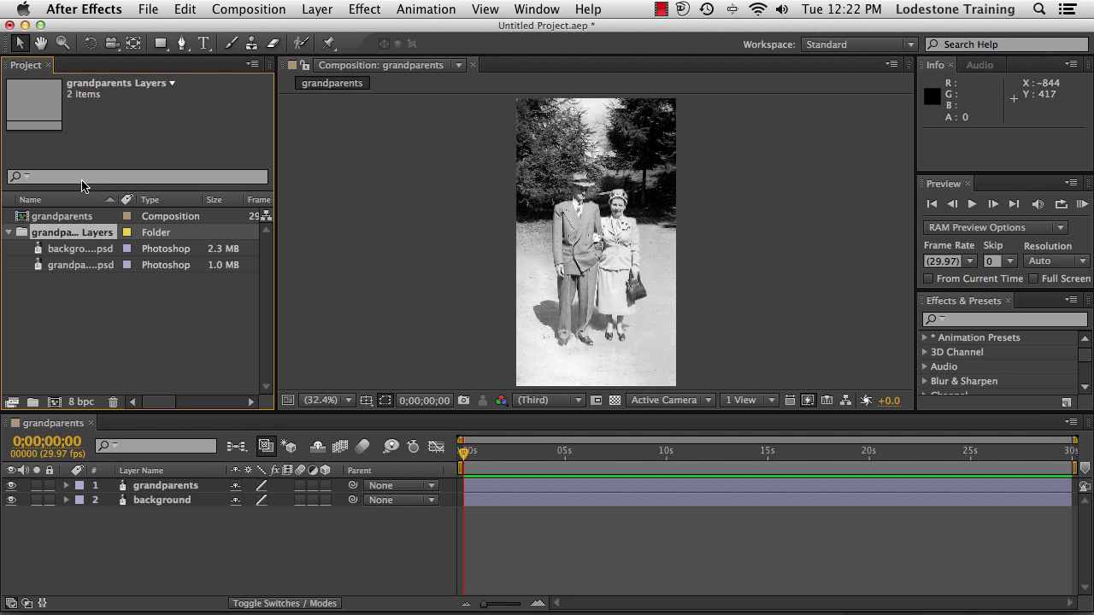
# Step: Create a composition named "grandparents pand and zoom" from the NTSC DV Widescreen preset, with the pixel aspect ratio set to Square Pixels
pyautogui.click(247, 10)
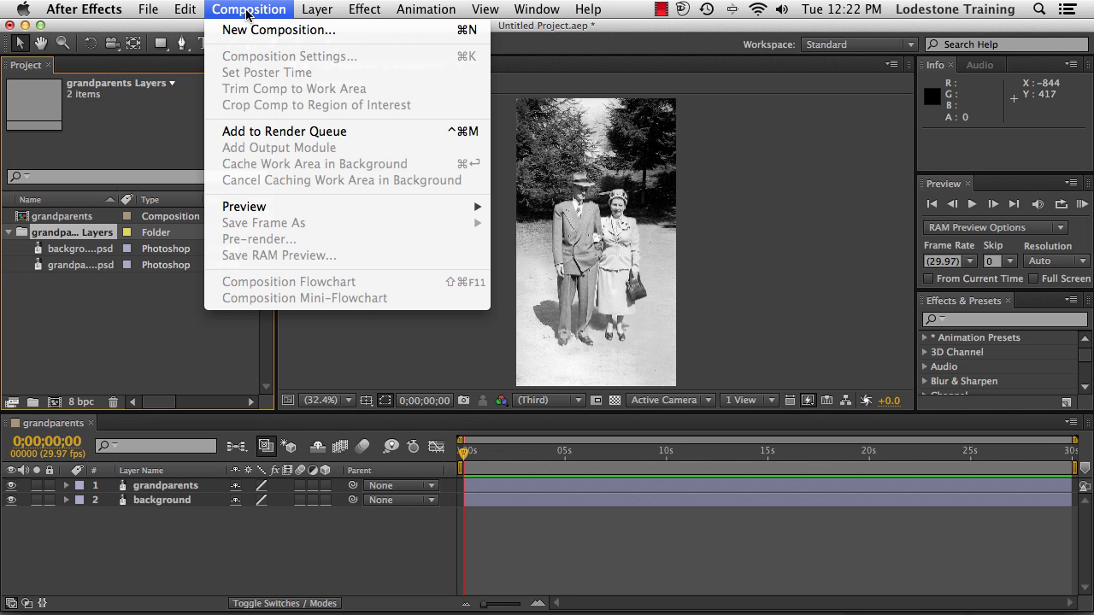
pyautogui.click(278, 30)
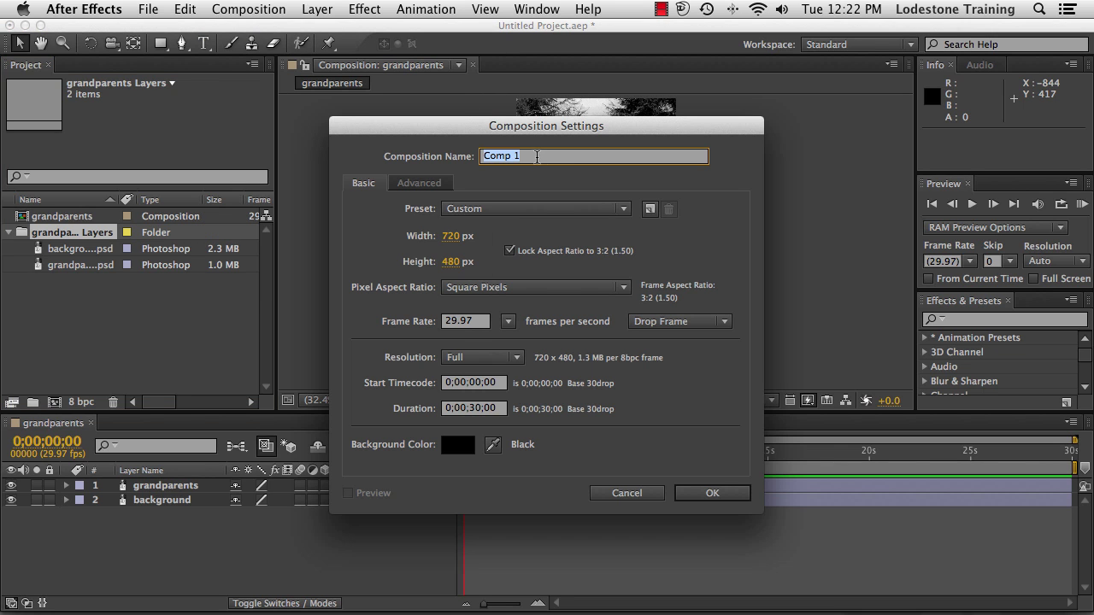
pyautogui.write('grn')
pyautogui.write('ndparents pand ')
pyautogui.write('and zoom')
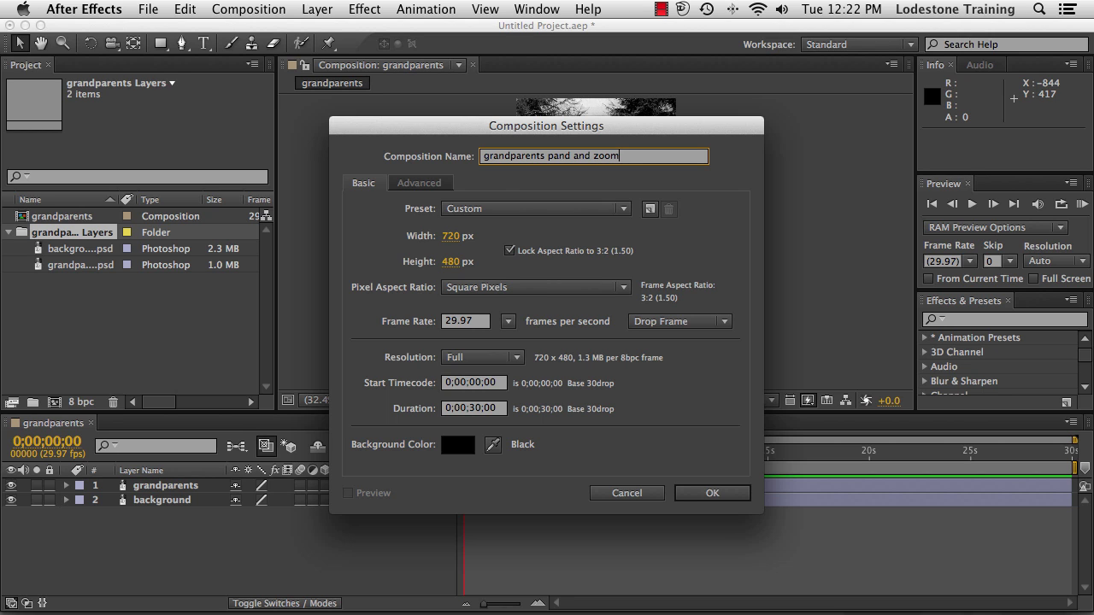
pyautogui.click(621, 208)
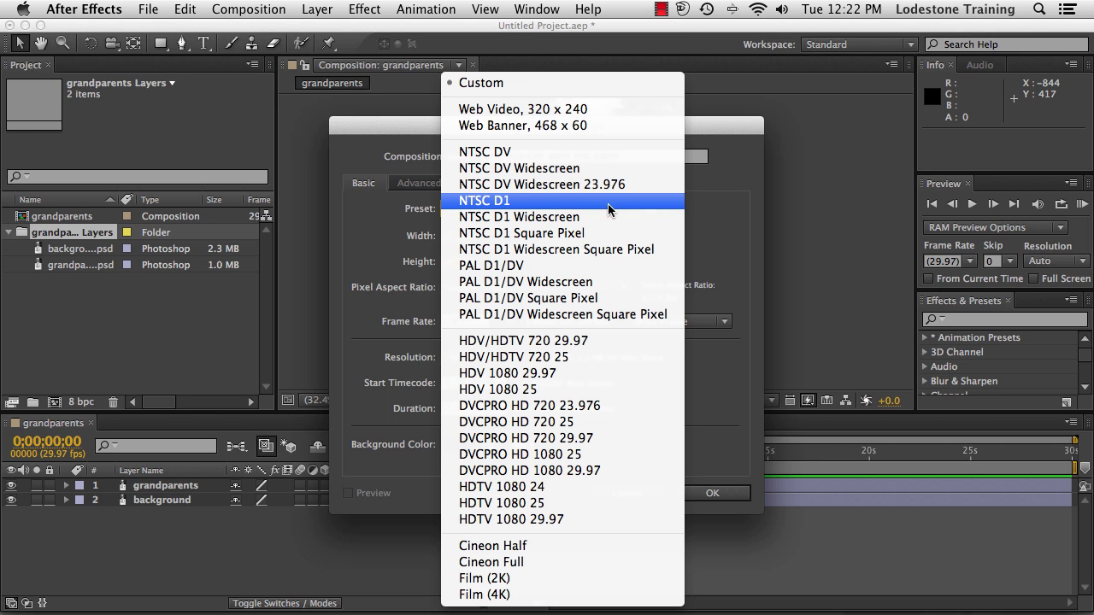
pyautogui.click(500, 169)
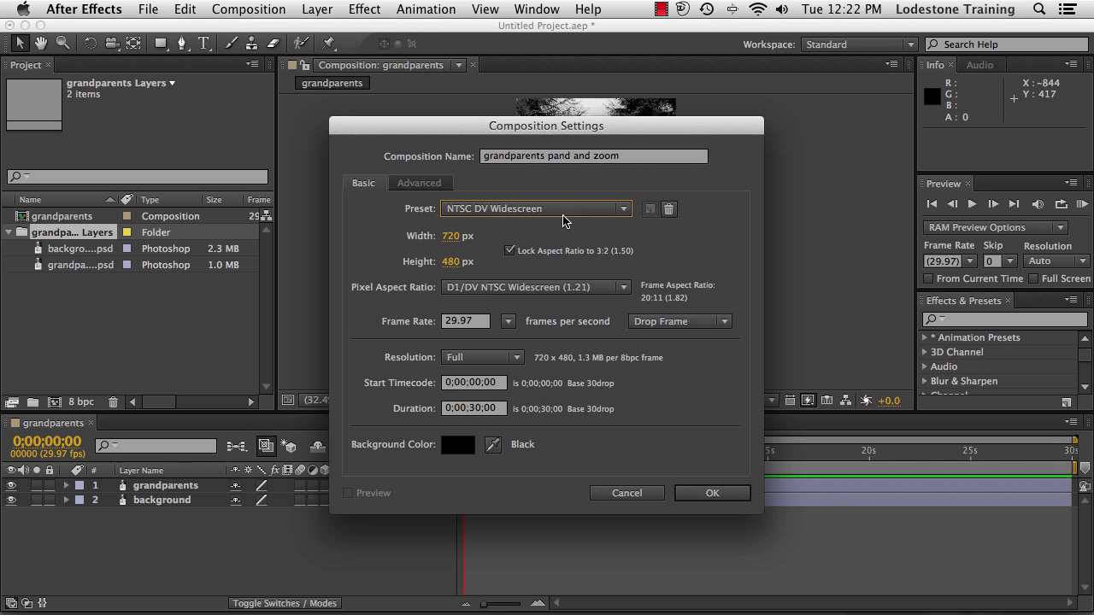
pyautogui.click(625, 290)
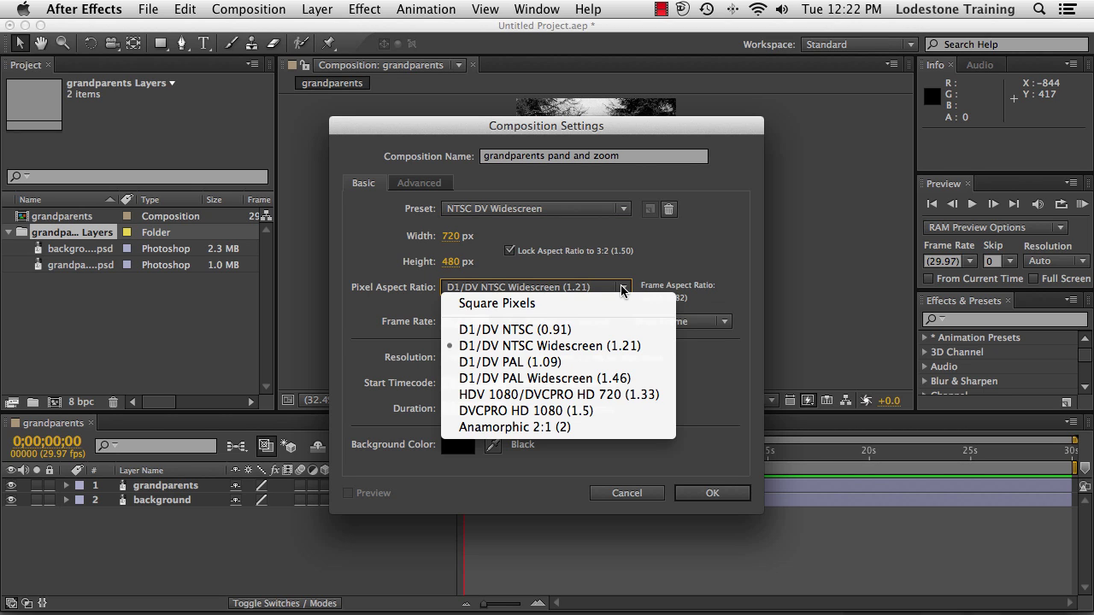
pyautogui.click(521, 305)
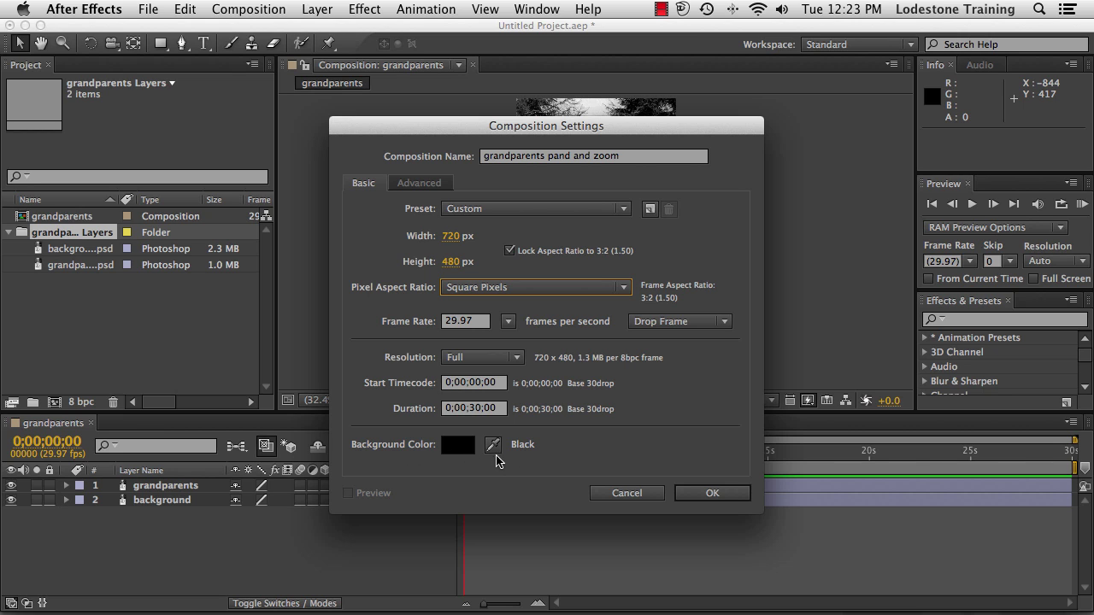
pyautogui.click(707, 493)
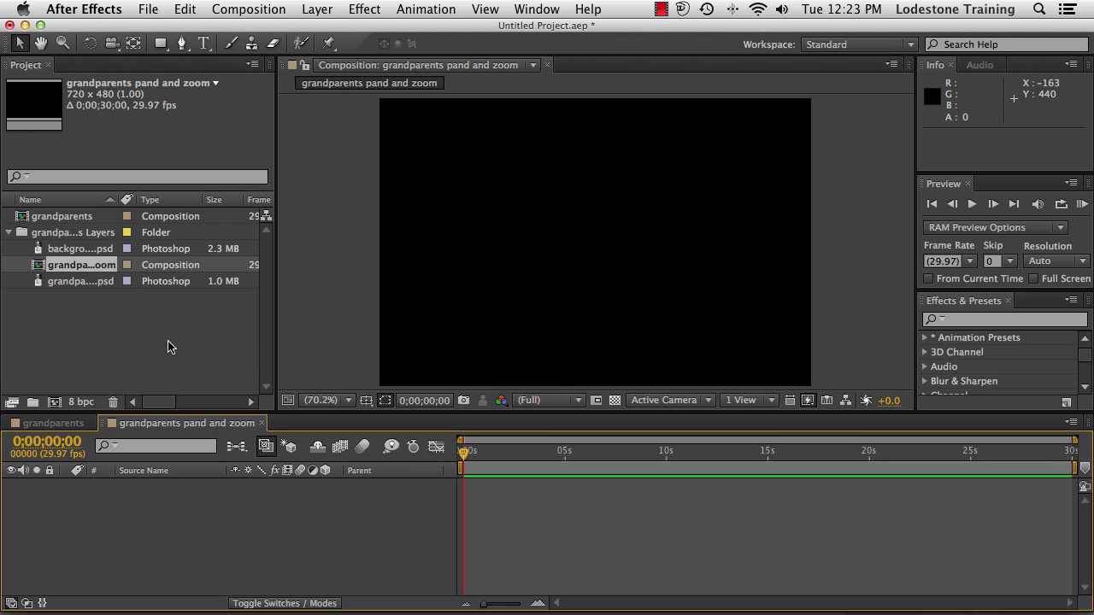
# Step: Add both the background and grandparents Photoshop layer files to the new composition's timeline
pyautogui.click(53, 249)
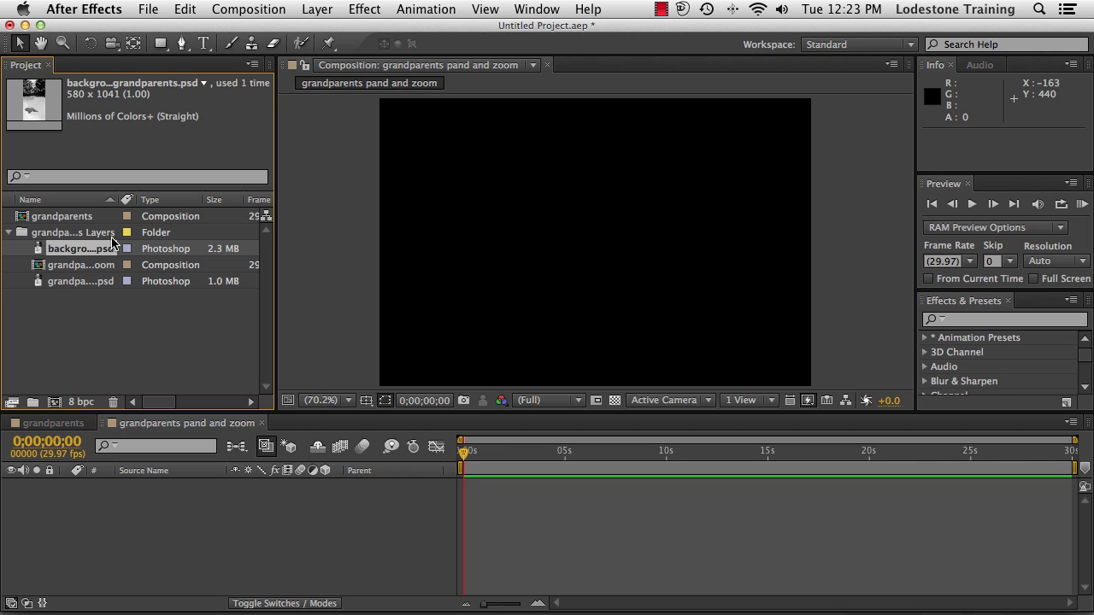
pyautogui.keyDown('shift'); pyautogui.click(71, 285); pyautogui.keyUp('shift')
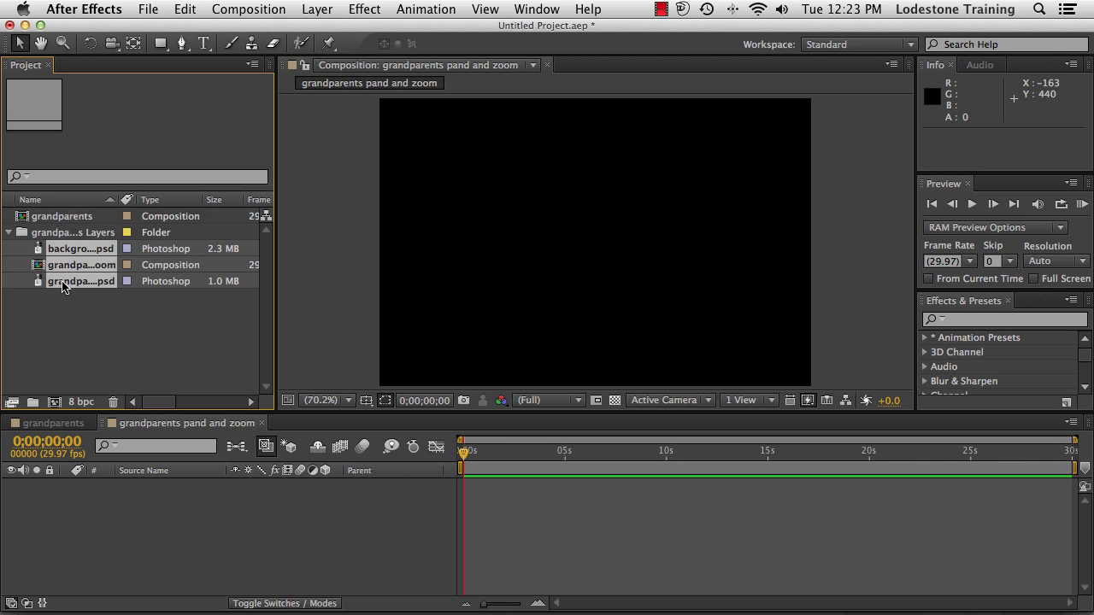
pyautogui.keyDown('super'); pyautogui.click(43, 270); pyautogui.keyUp('super')
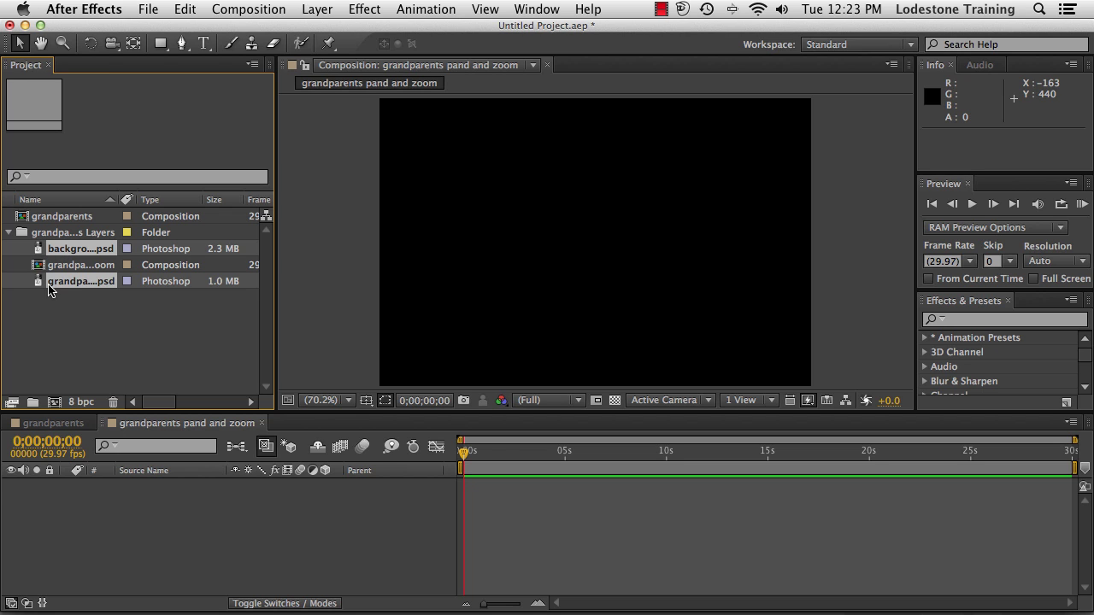
pyautogui.moveTo(39, 283); pyautogui.dragTo(76, 522)
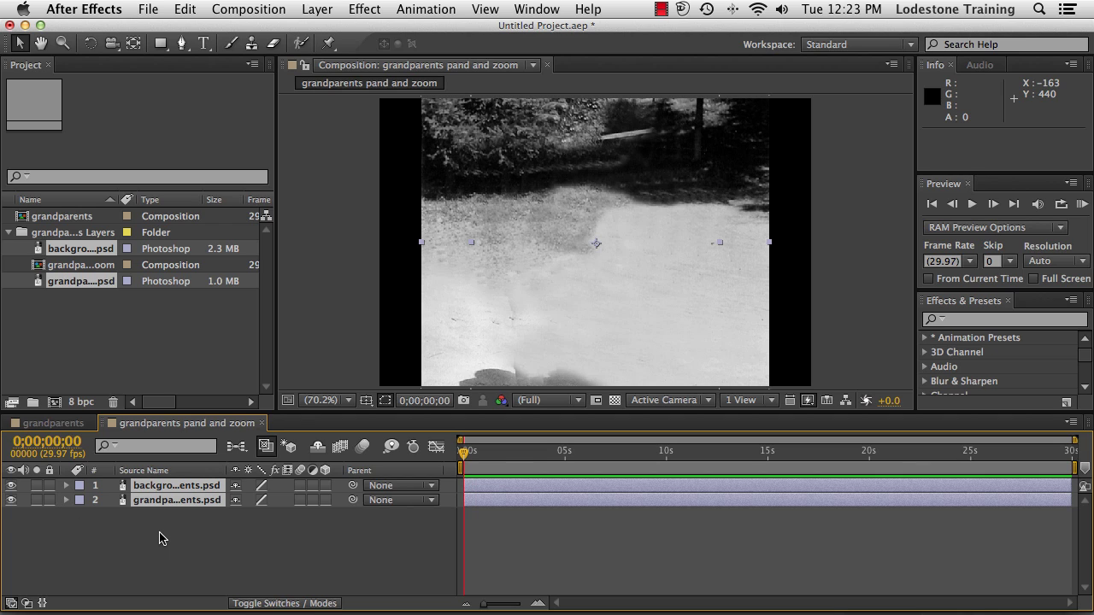
# Step: Move the background layer below the grandparents layer in the timeline's stacking order
pyautogui.click(162, 538)
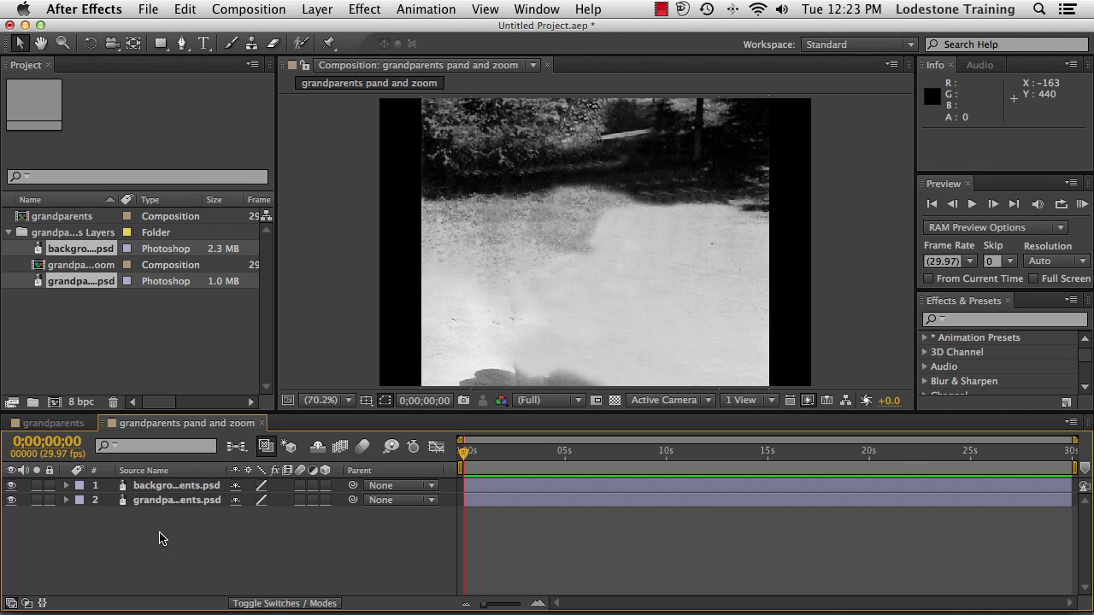
pyautogui.click(161, 487)
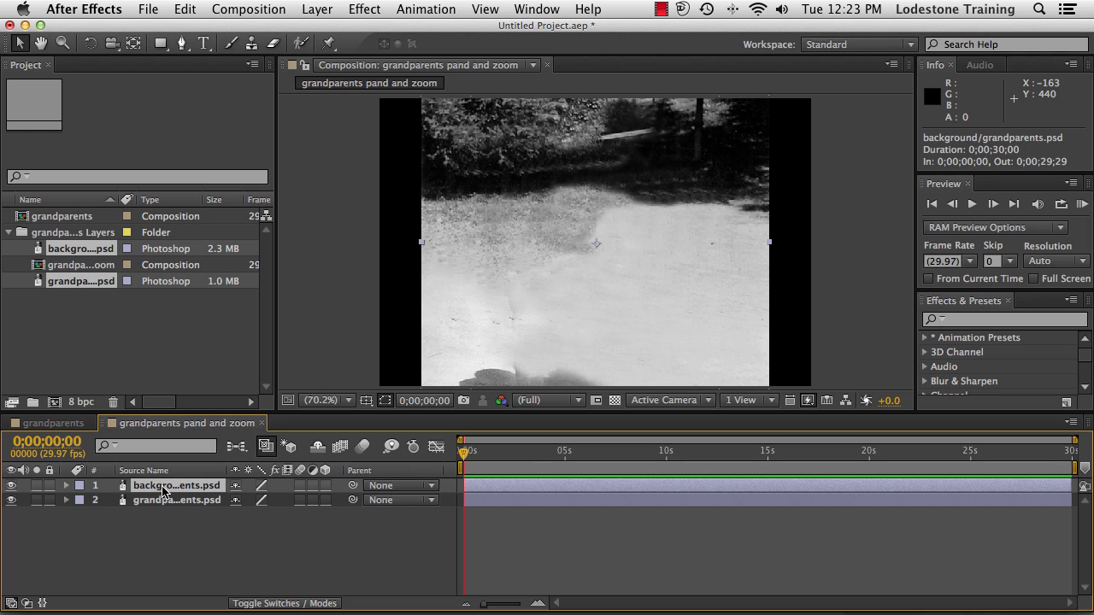
pyautogui.moveTo(161, 488); pyautogui.dragTo(159, 514)
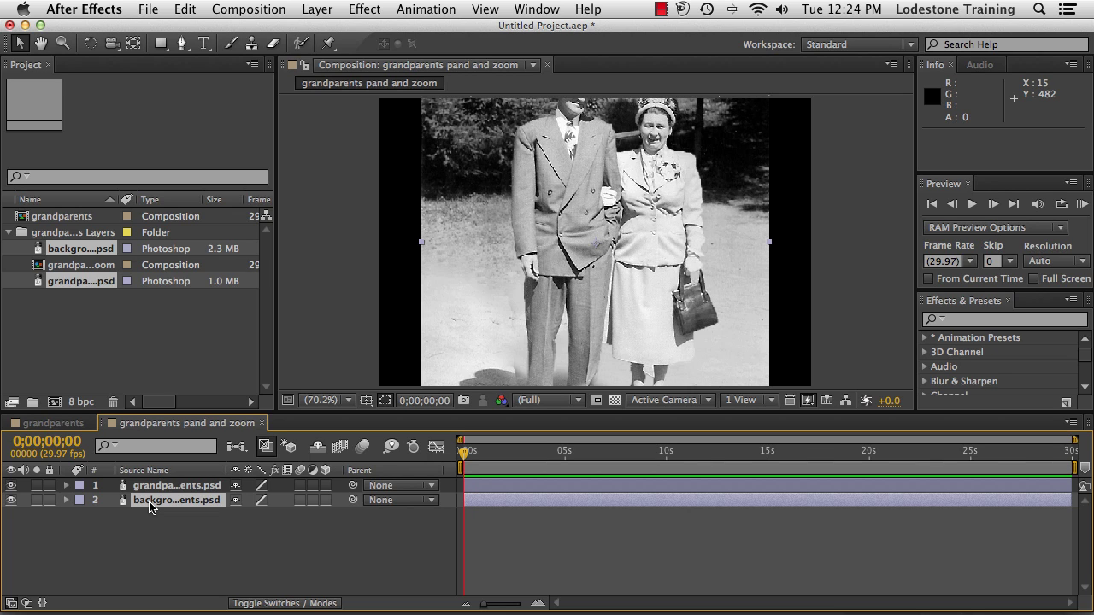
# Step: Expand the background layer's transform properties, enable Draft 3D for the composition, and turn both the grandparents and background layers into 3D layers
pyautogui.click(67, 502)
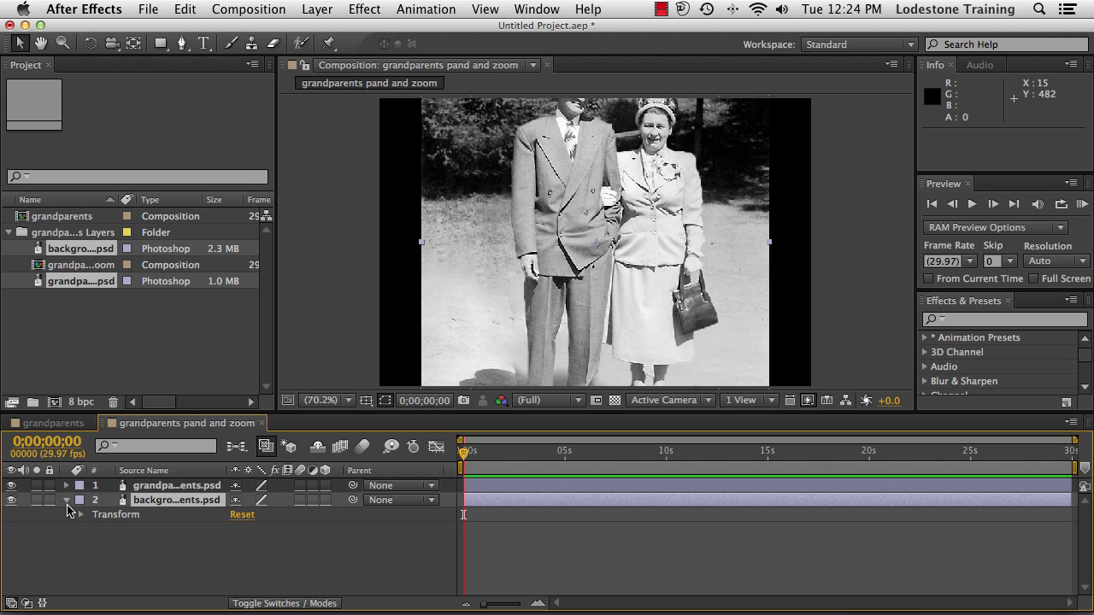
pyautogui.click(80, 516)
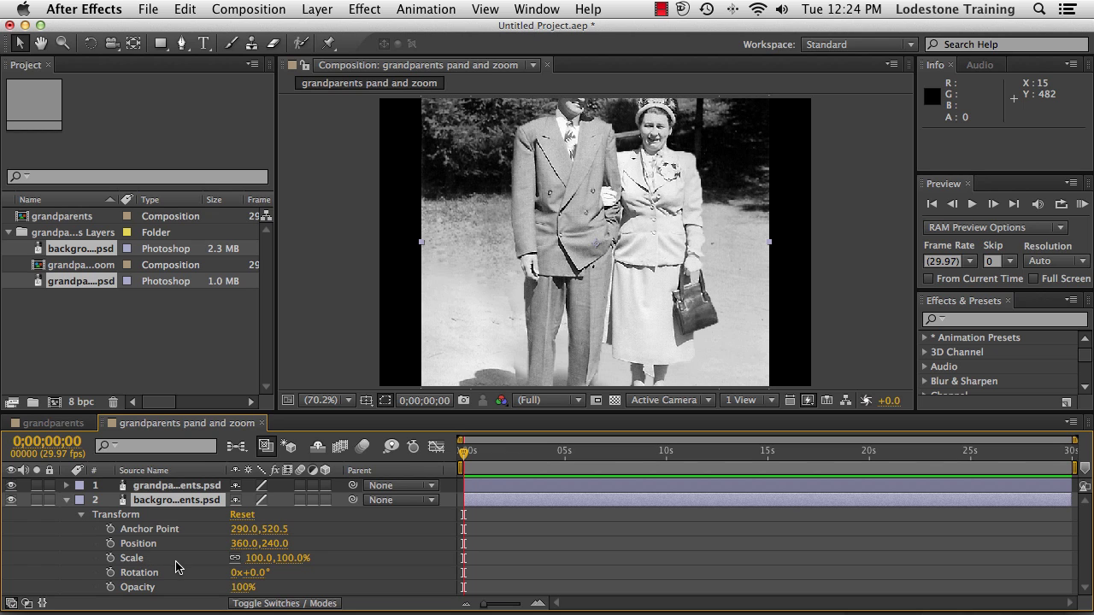
pyautogui.click(289, 446)
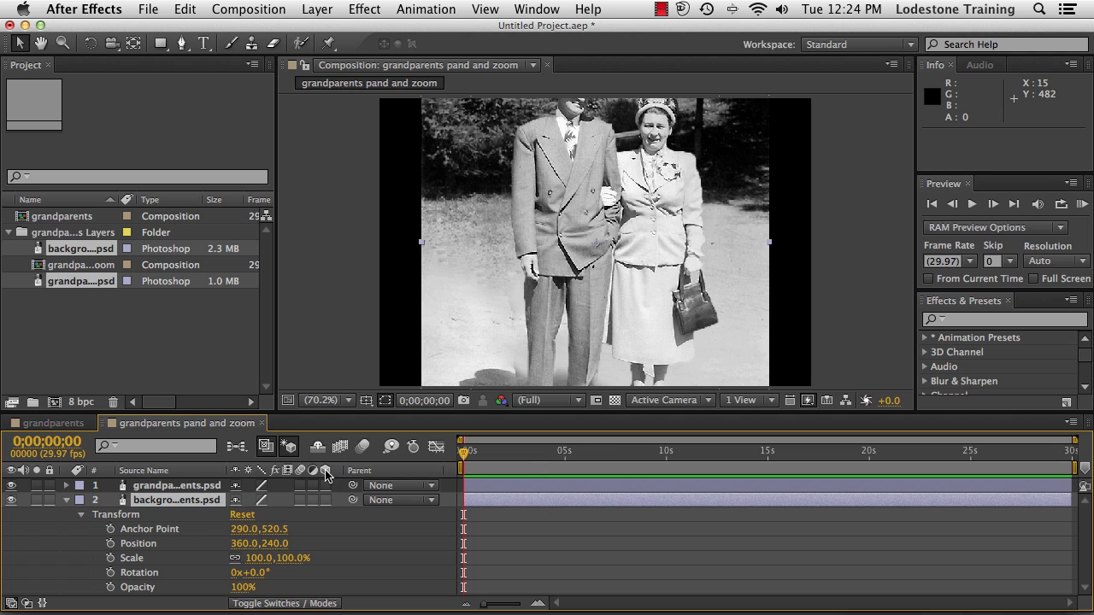
pyautogui.click(325, 485)
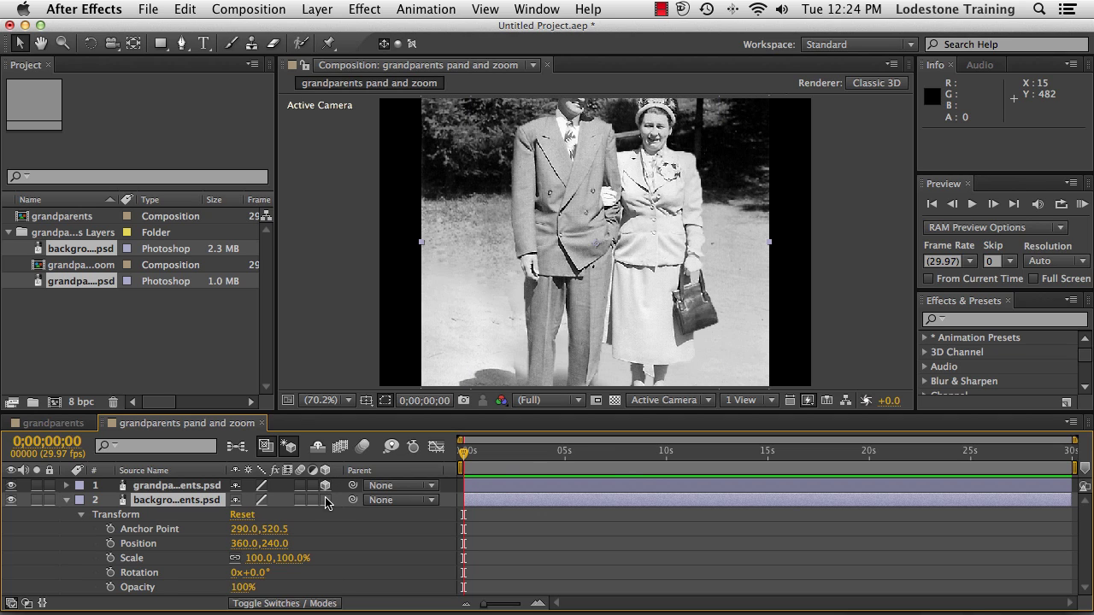
pyautogui.click(326, 499)
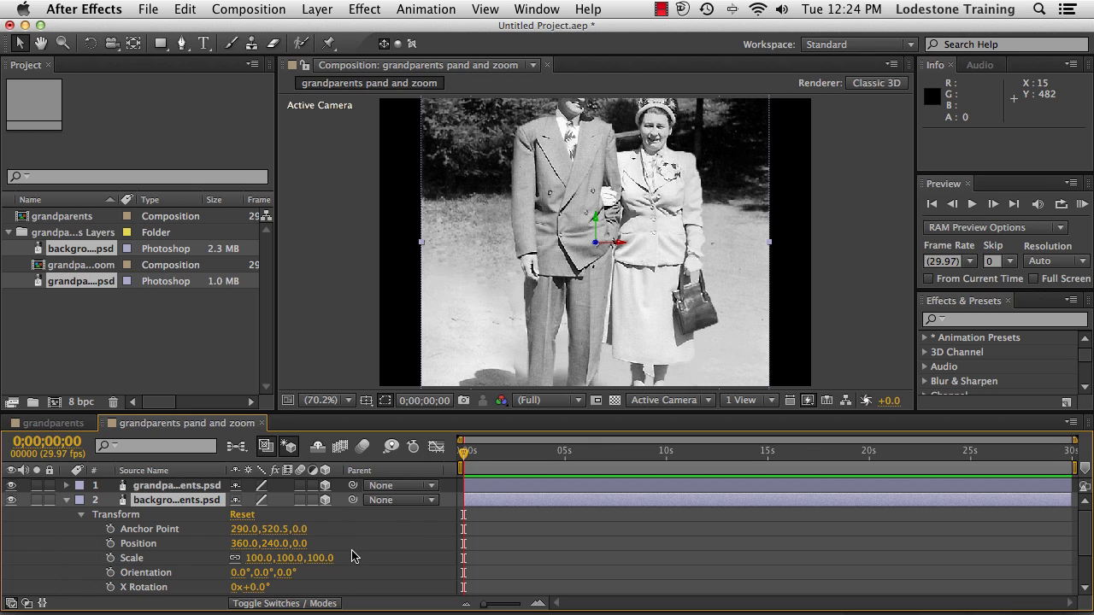
# Step: Examine the background layer's 3D transform properties, isolating scale, anchor point, position, rotation and opacity one at a time
pyautogui.scroll(-3, 352, 556)
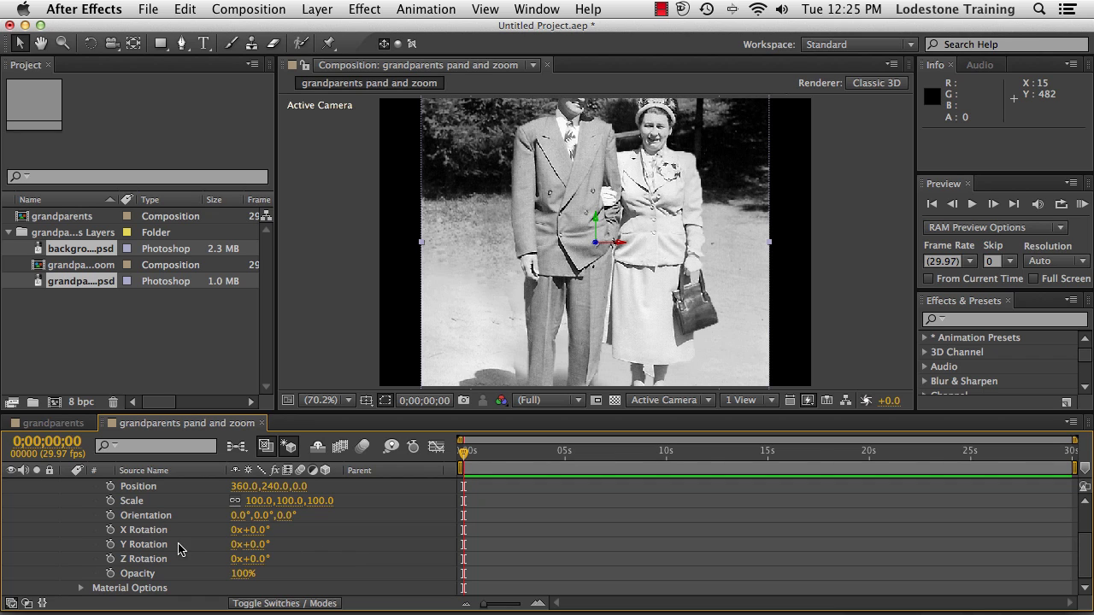
pyautogui.scroll(3, 160, 542)
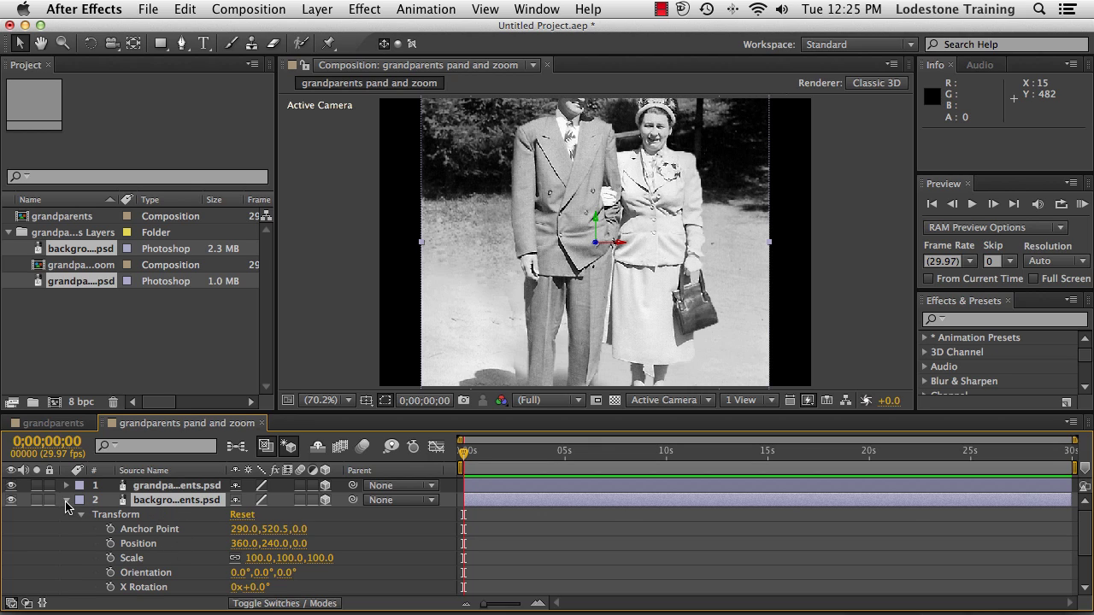
pyautogui.click(67, 500)
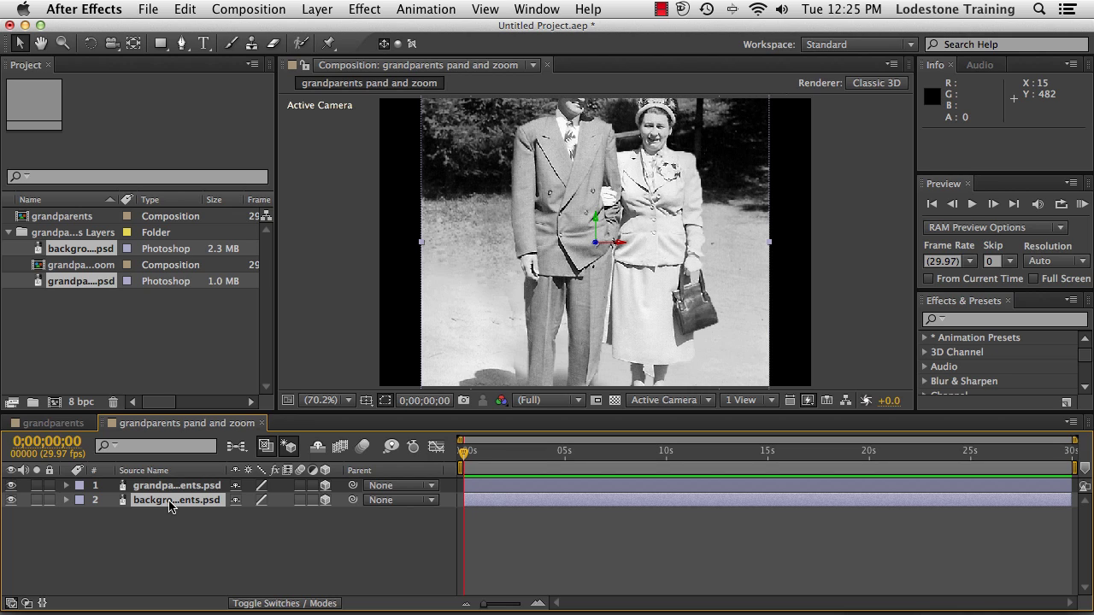
pyautogui.press('s')
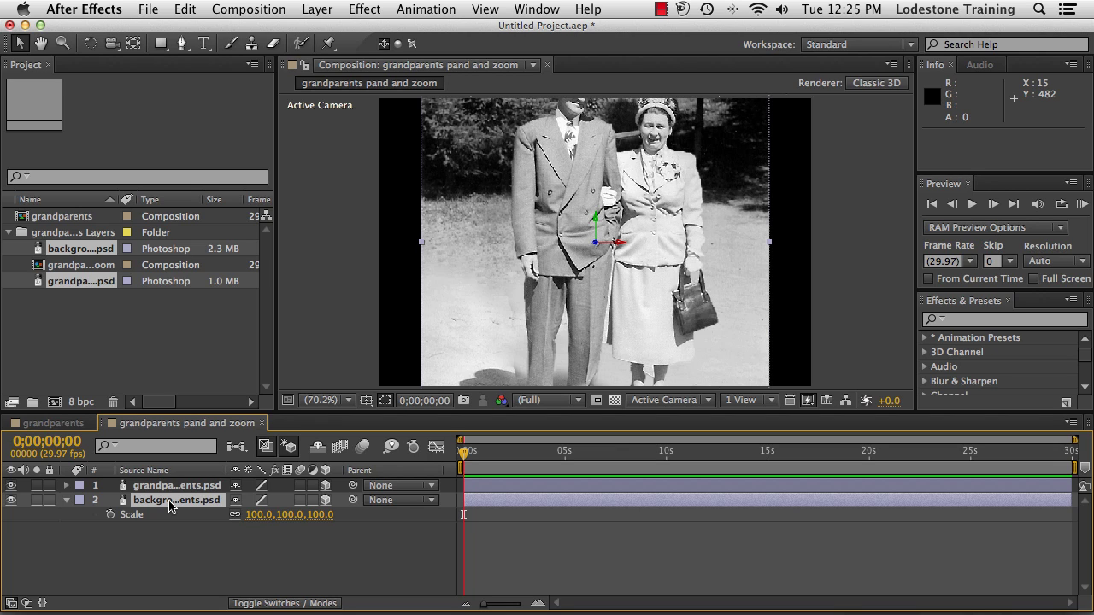
pyautogui.press('a')
pyautogui.press('p')
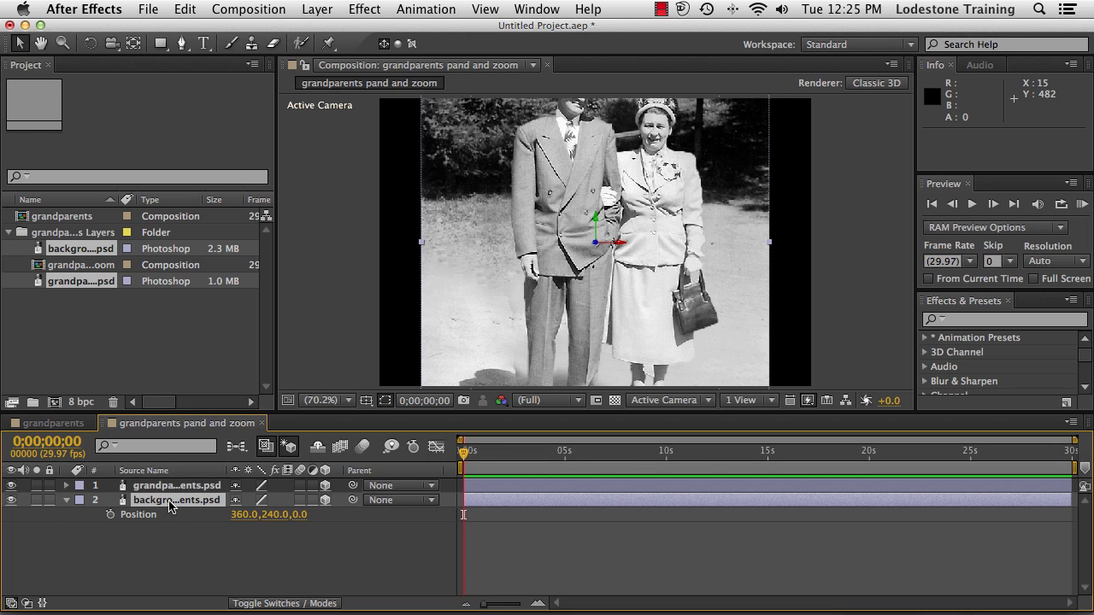
pyautogui.press('r')
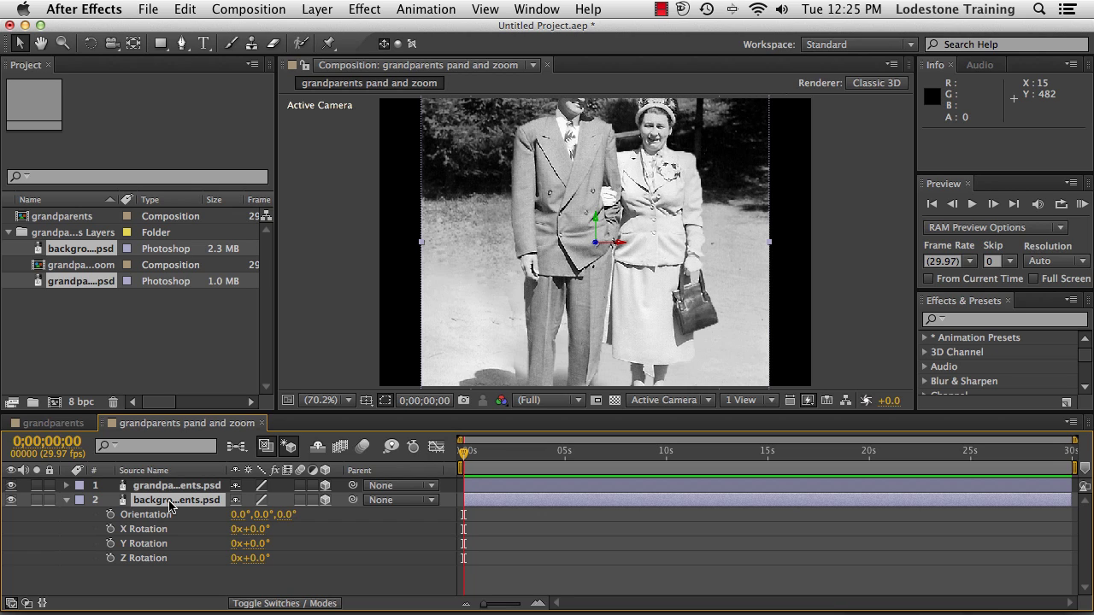
pyautogui.press('t')
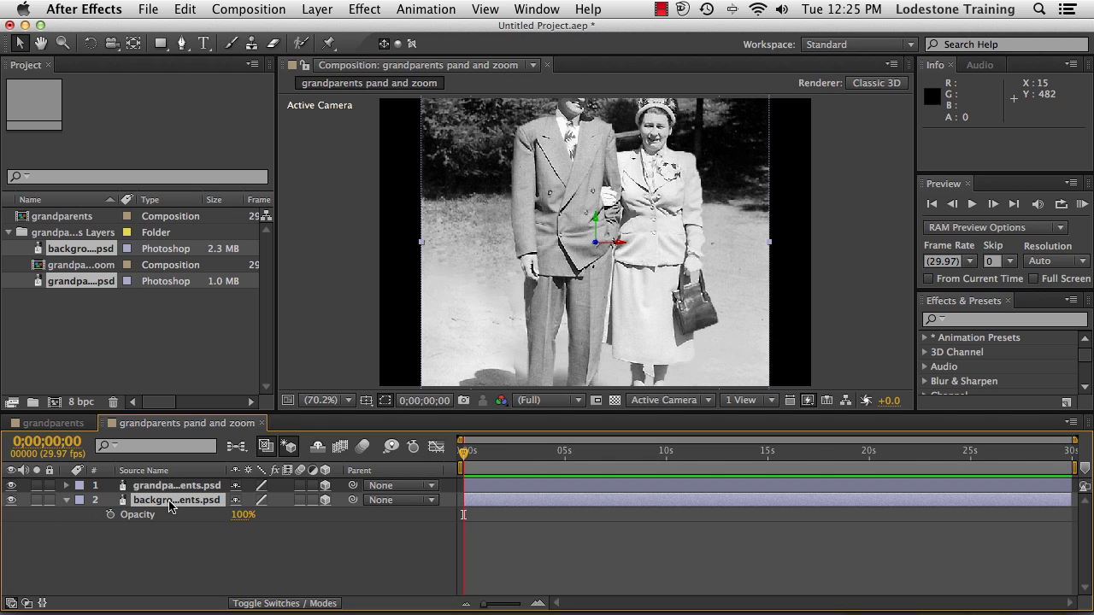
# Step: Reveal scale and position alongside opacity for the background layer, and set its scale to 150% on all axes
pyautogui.hotkey('shift', 's')
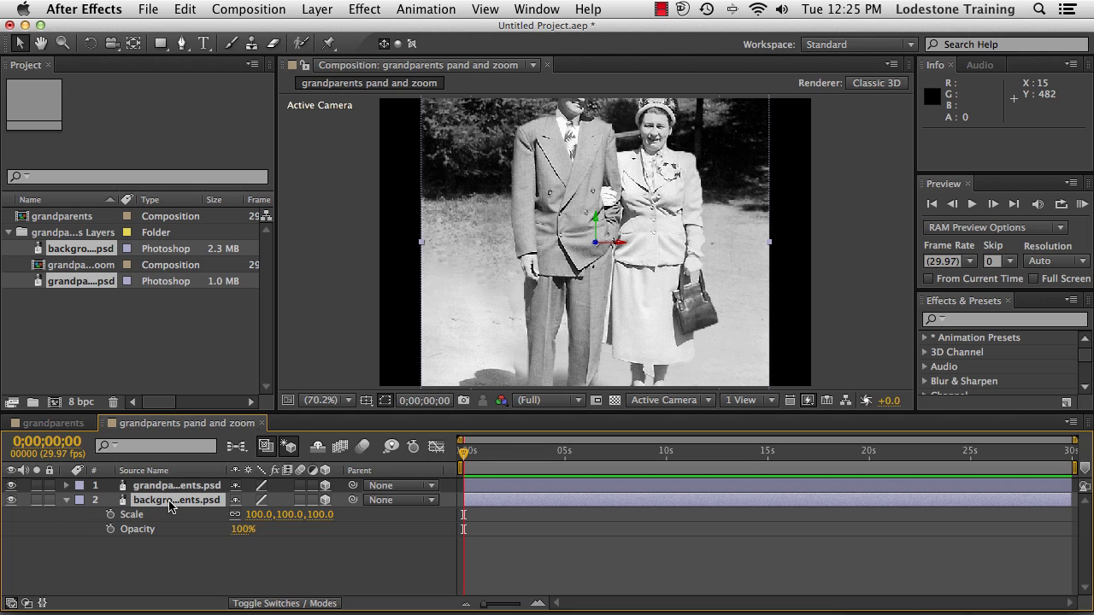
pyautogui.hotkey('shift', 'p')
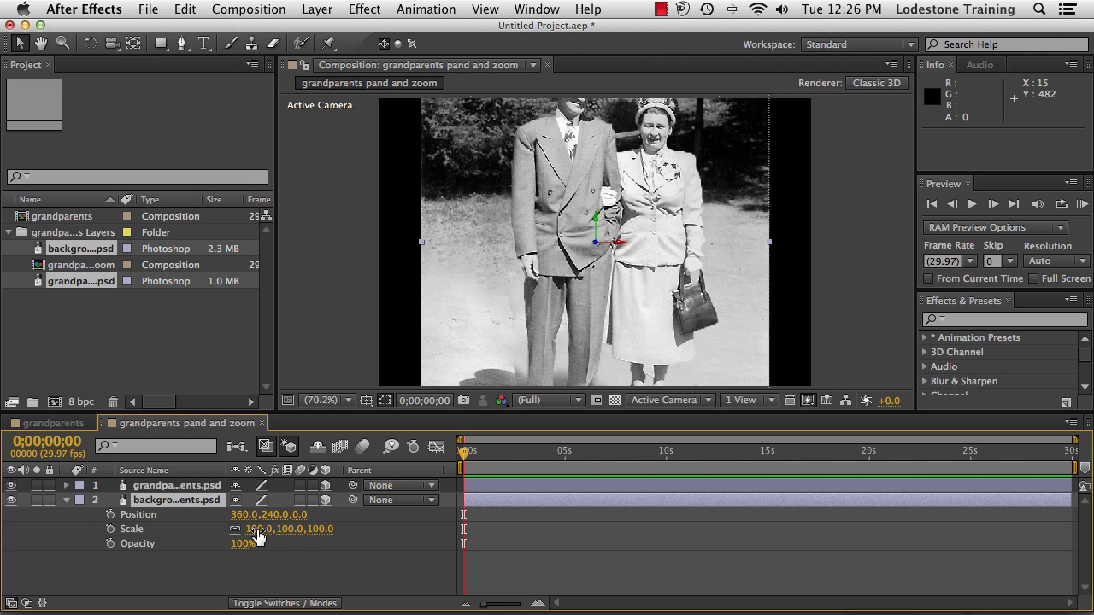
pyautogui.moveTo(257, 536); pyautogui.dragTo(282, 529)
pyautogui.moveTo(299, 529)
pyautogui.mouseDown()
pyautogui.moveTo(329, 530)
pyautogui.moveTo(306, 532)
pyautogui.mouseUp()
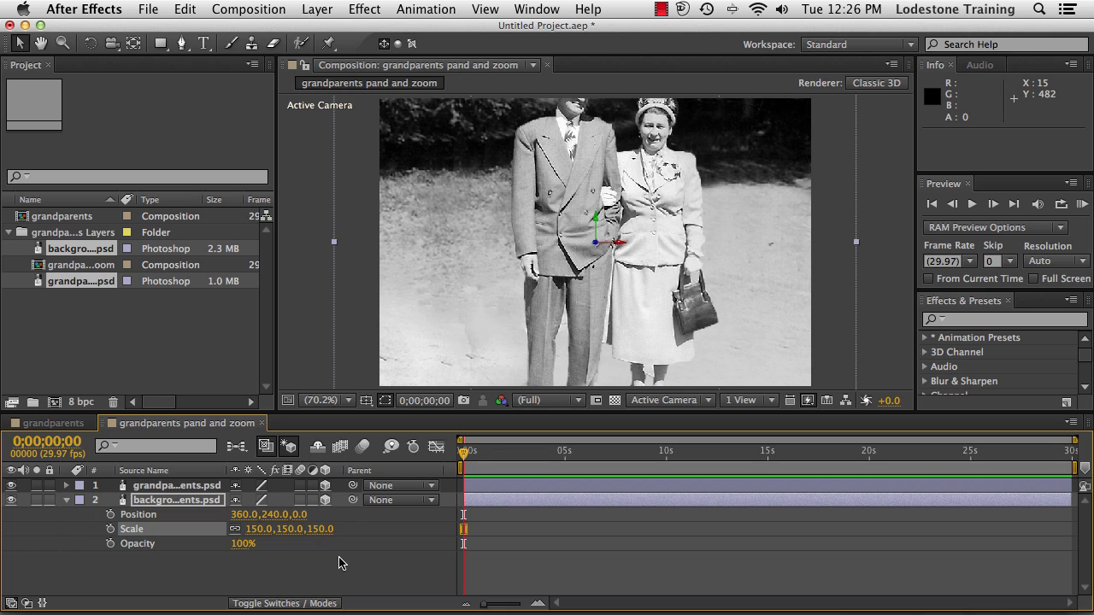
pyautogui.click(67, 500)
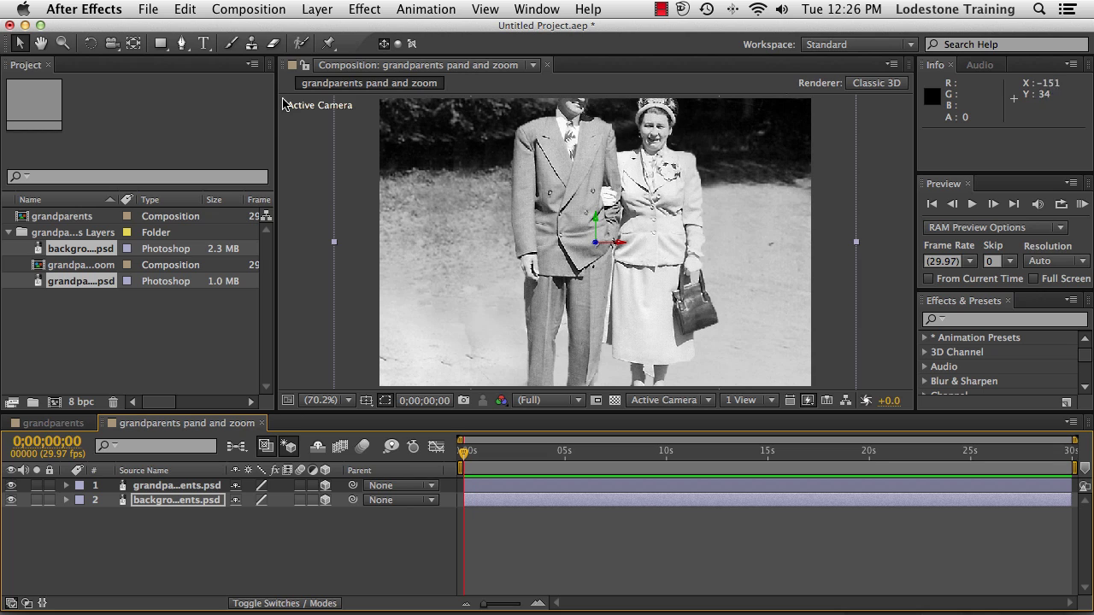
# Step: Add a two-node camera named Camera 1 with the 50mm preset to the composition
pyautogui.click(176, 486)
pyautogui.click(316, 9)
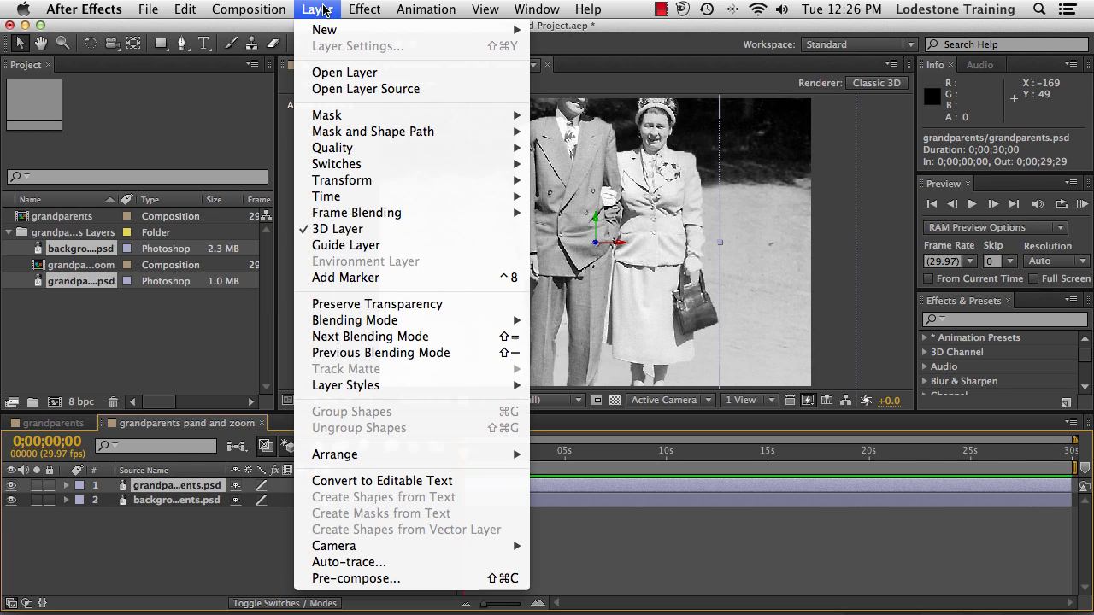
pyautogui.moveTo(340, 33)
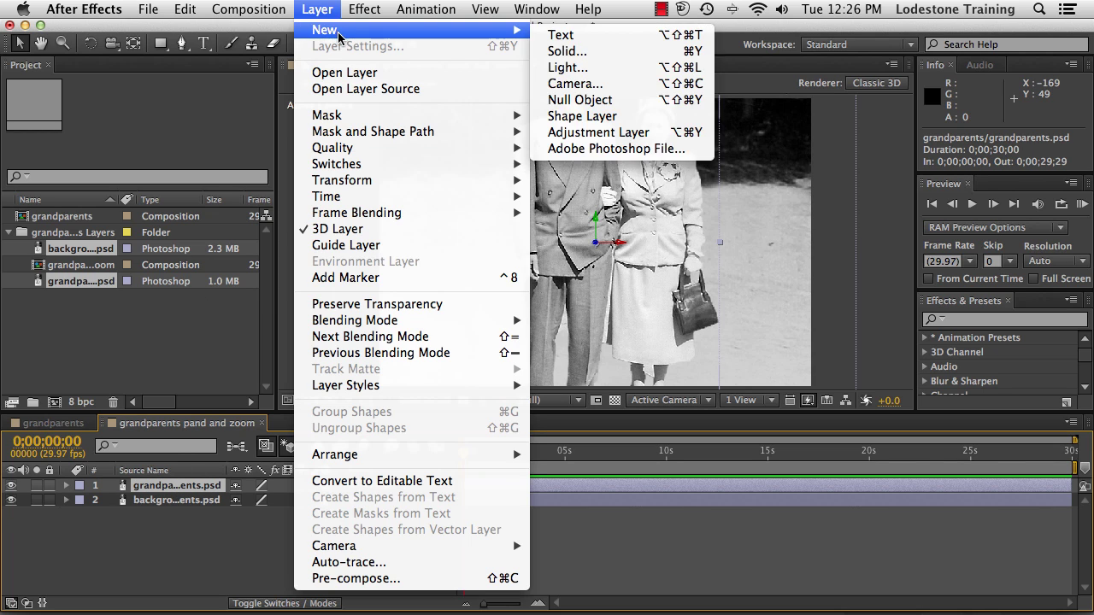
pyautogui.click(601, 83)
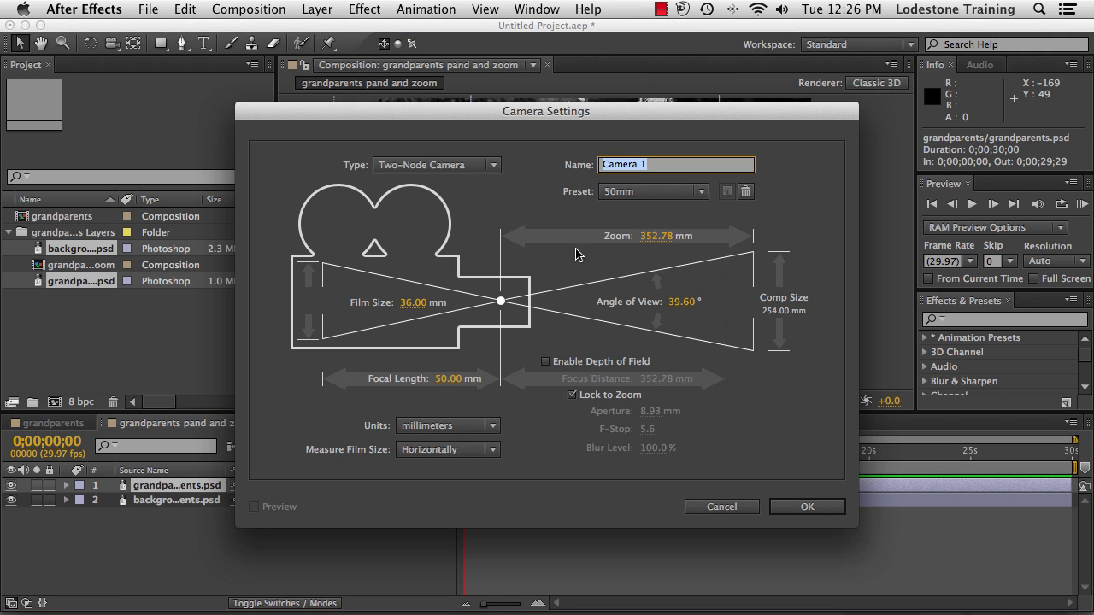
pyautogui.click(806, 507)
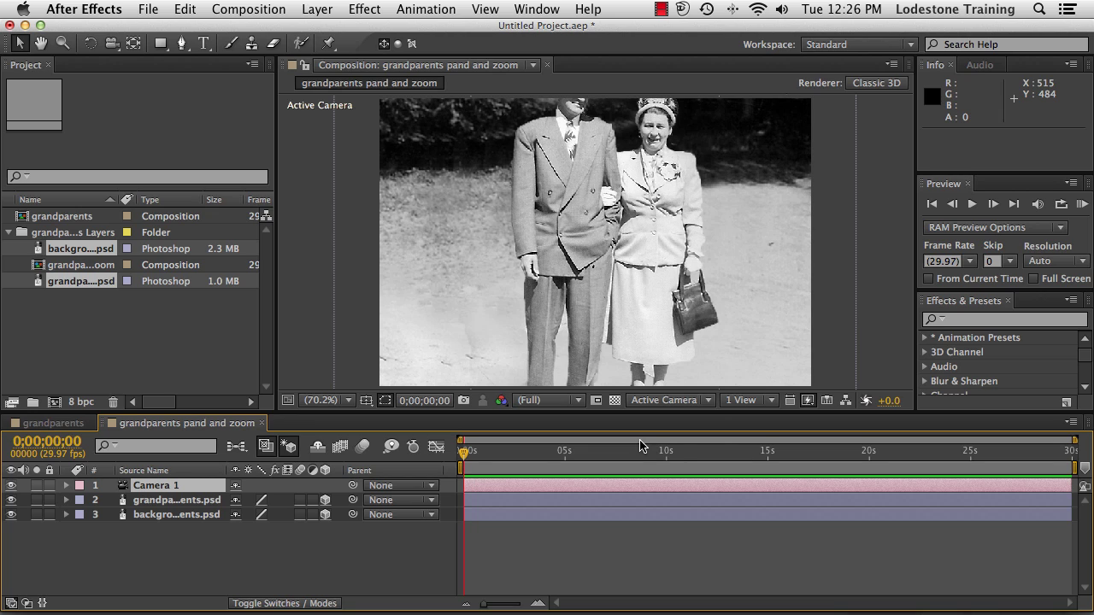
# Step: Switch the composition view to Custom View 1 and set the grandparents layer's Z position to -140
pyautogui.click(709, 400)
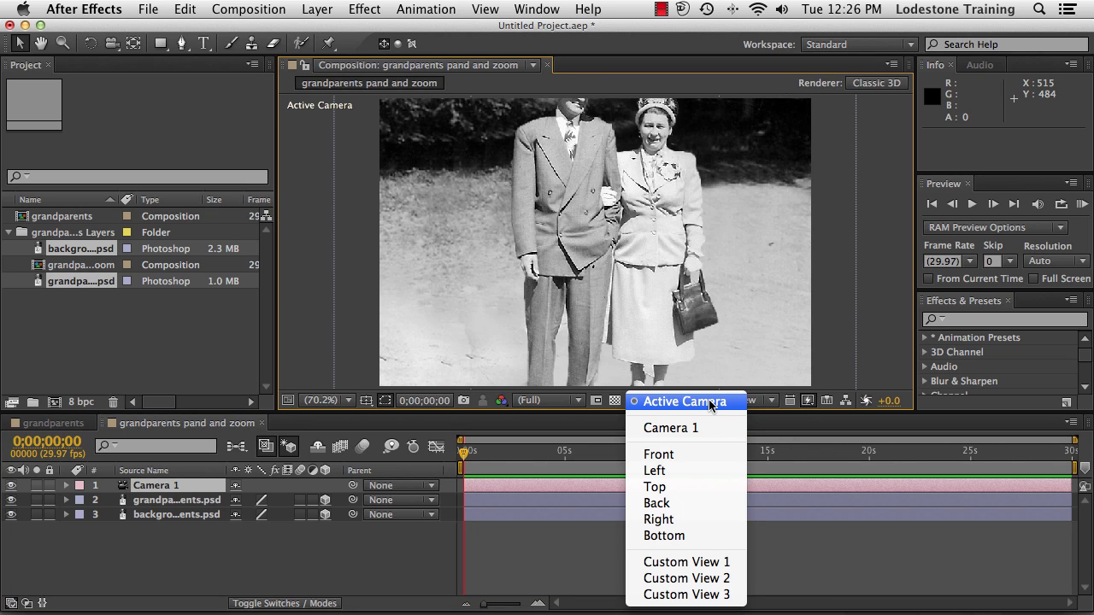
pyautogui.click(684, 562)
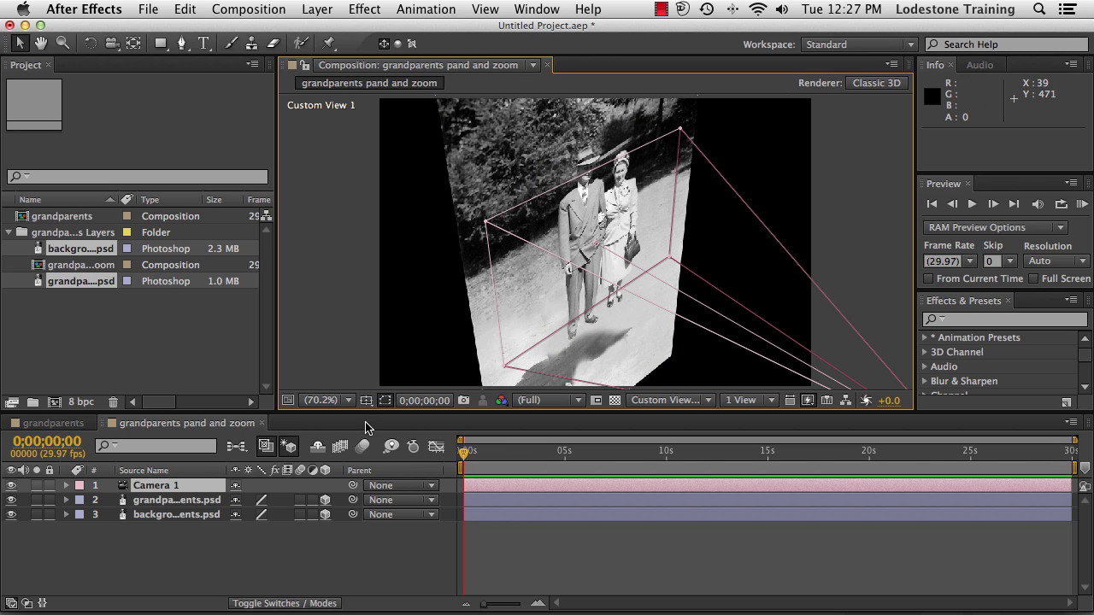
pyautogui.click(149, 504)
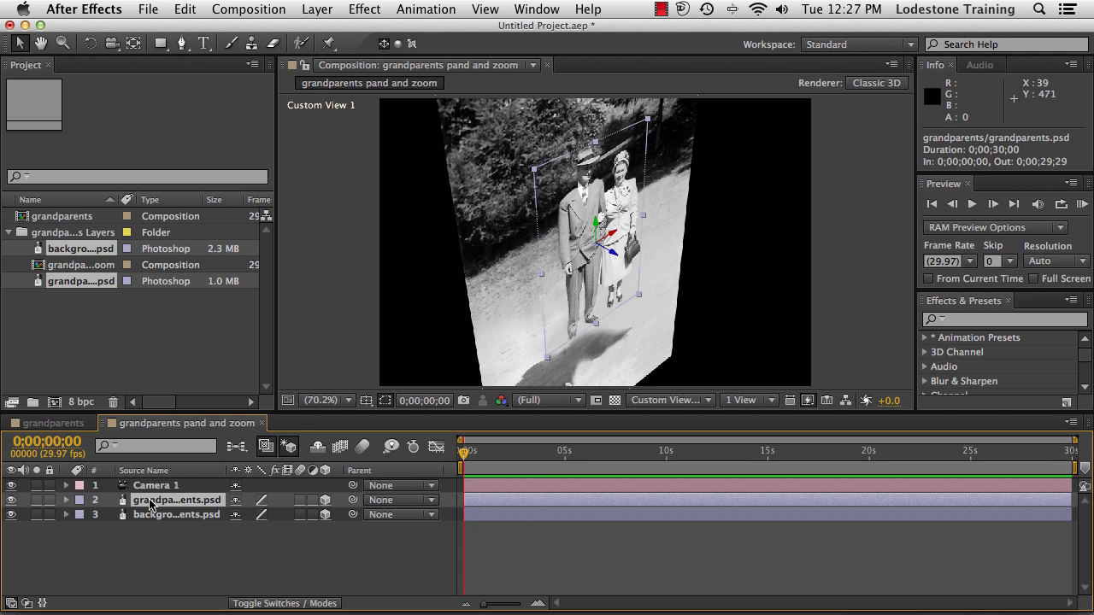
pyautogui.press('p')
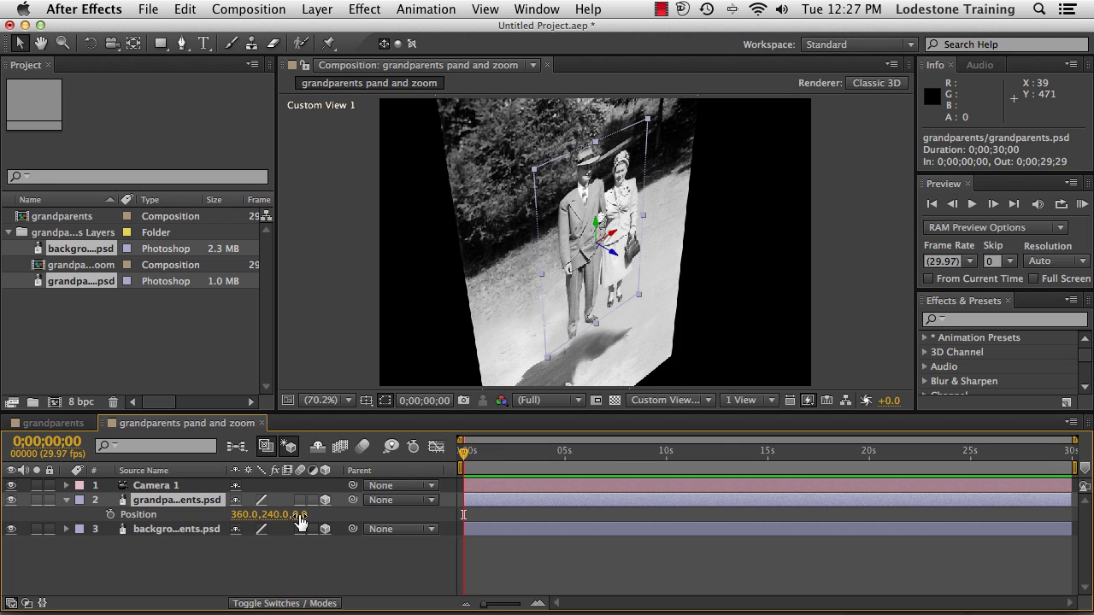
pyautogui.moveTo(300, 522); pyautogui.dragTo(183, 518)
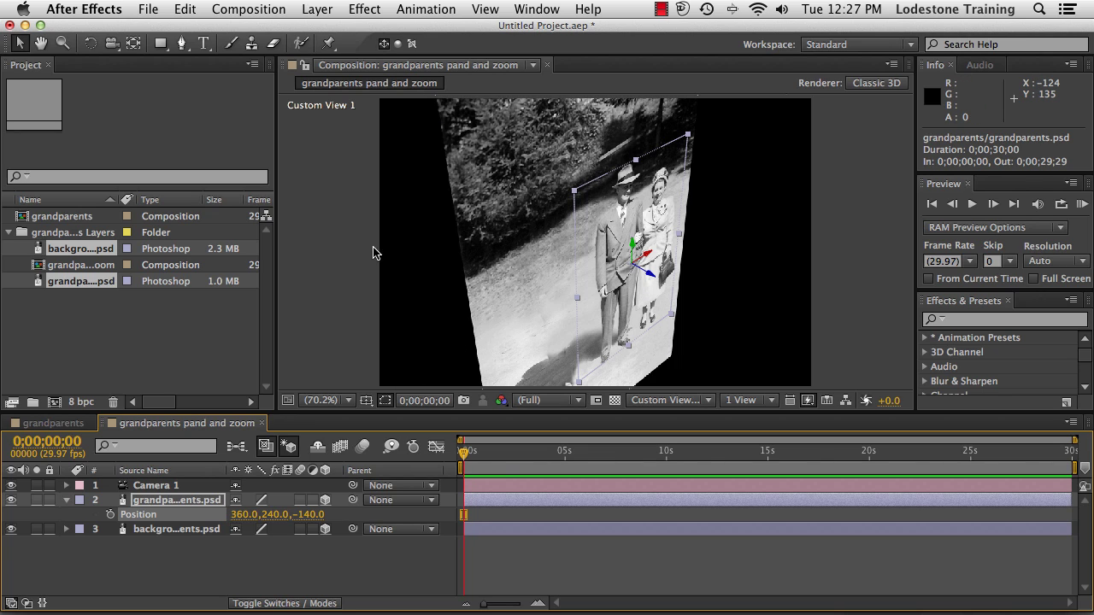
# Step: Orbit Custom View 1 around the separated layers with the Orbit Camera Tool, and switch the composition view to Camera 1
pyautogui.click(111, 44)
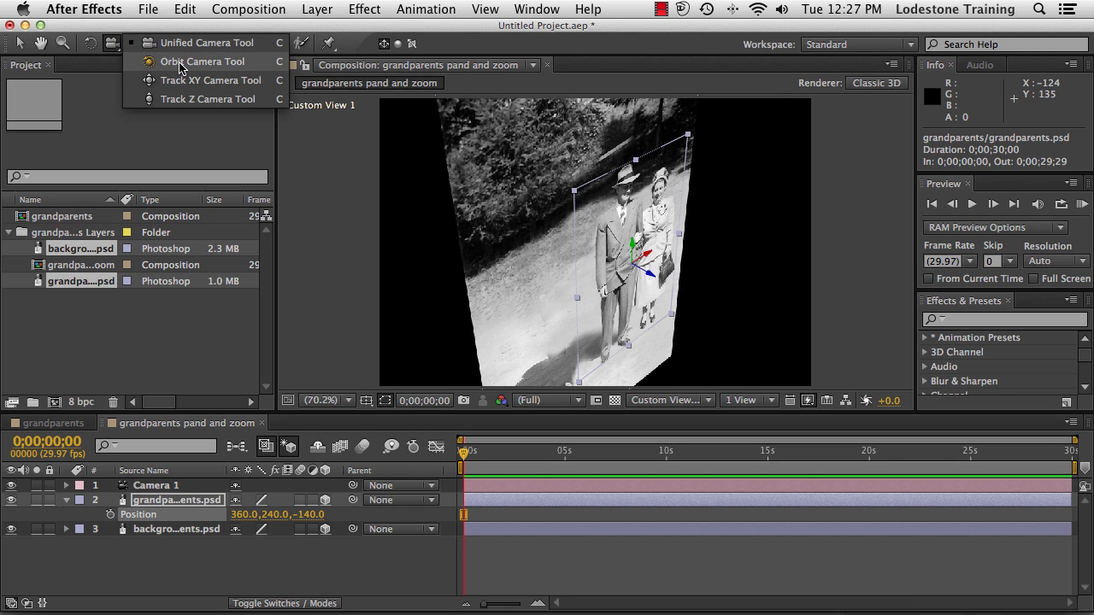
pyautogui.click(189, 62)
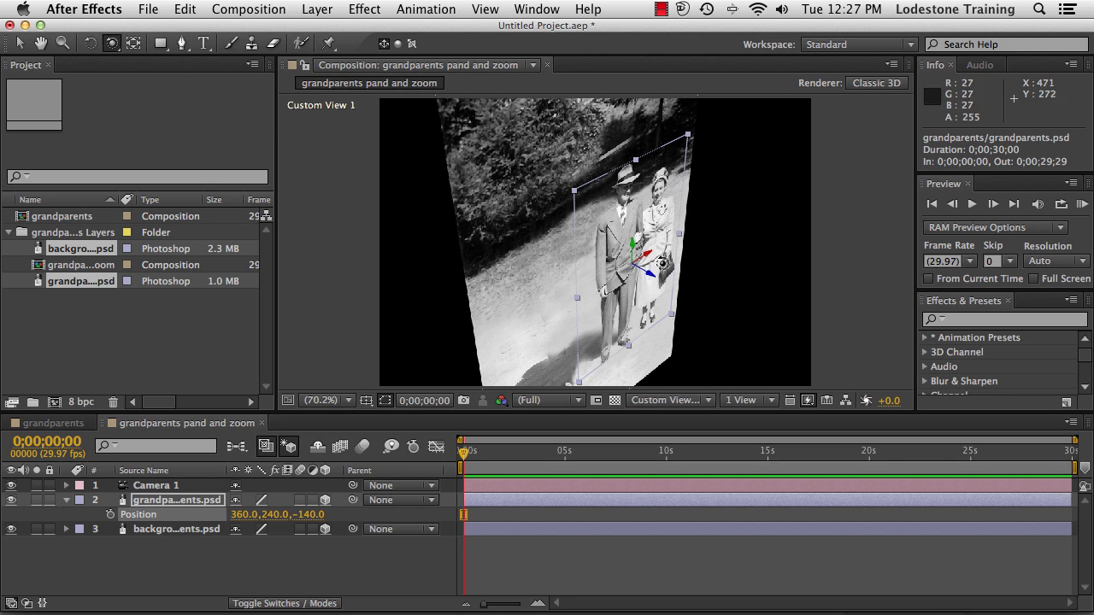
pyautogui.moveTo(662, 256); pyautogui.dragTo(683, 220)
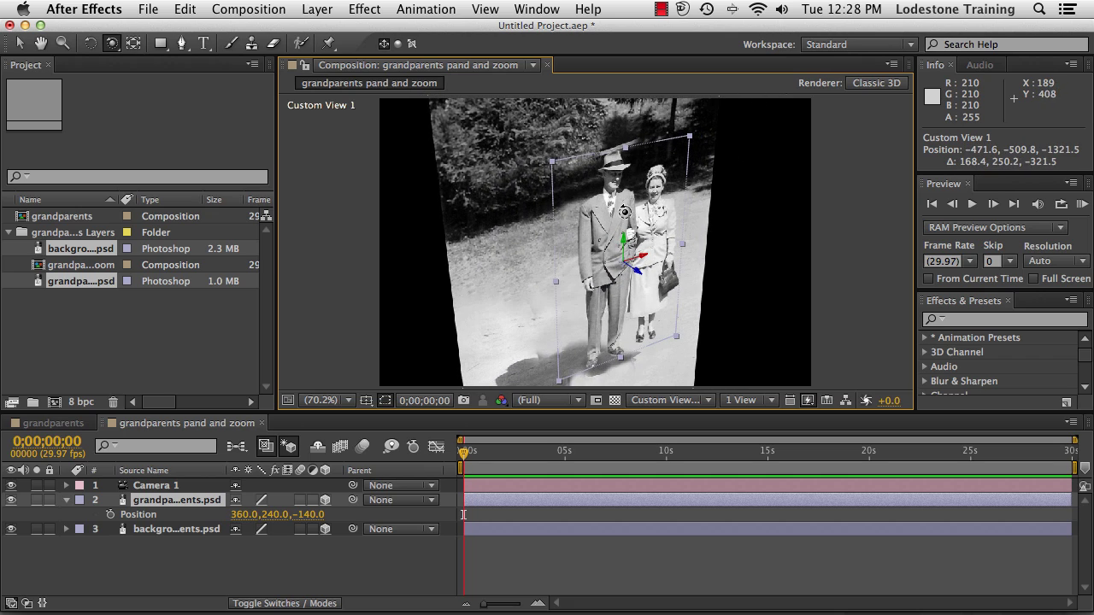
pyautogui.click(707, 402)
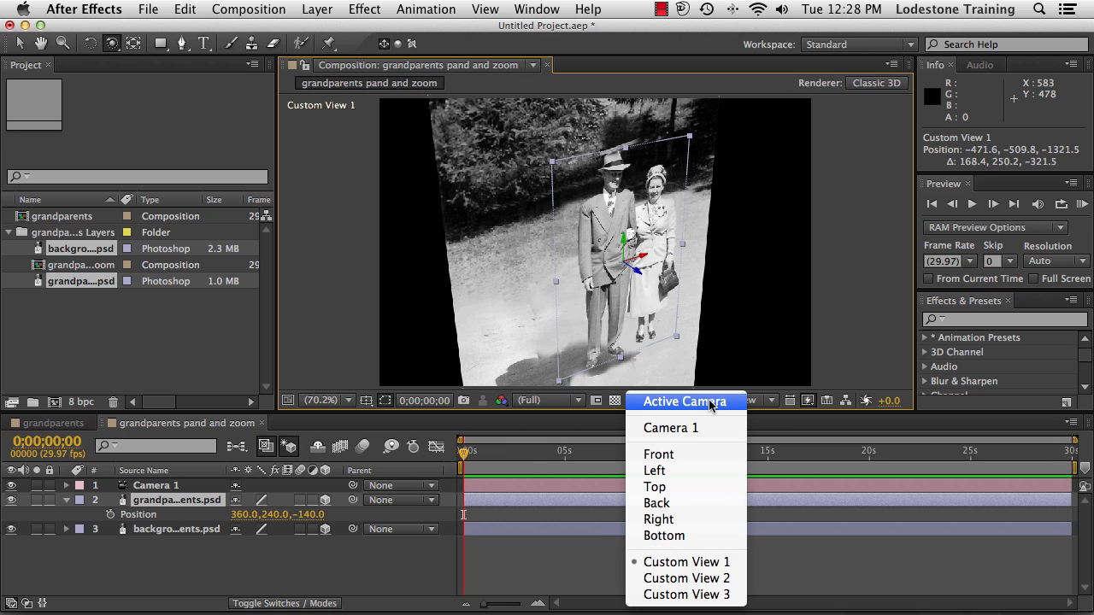
pyautogui.click(663, 430)
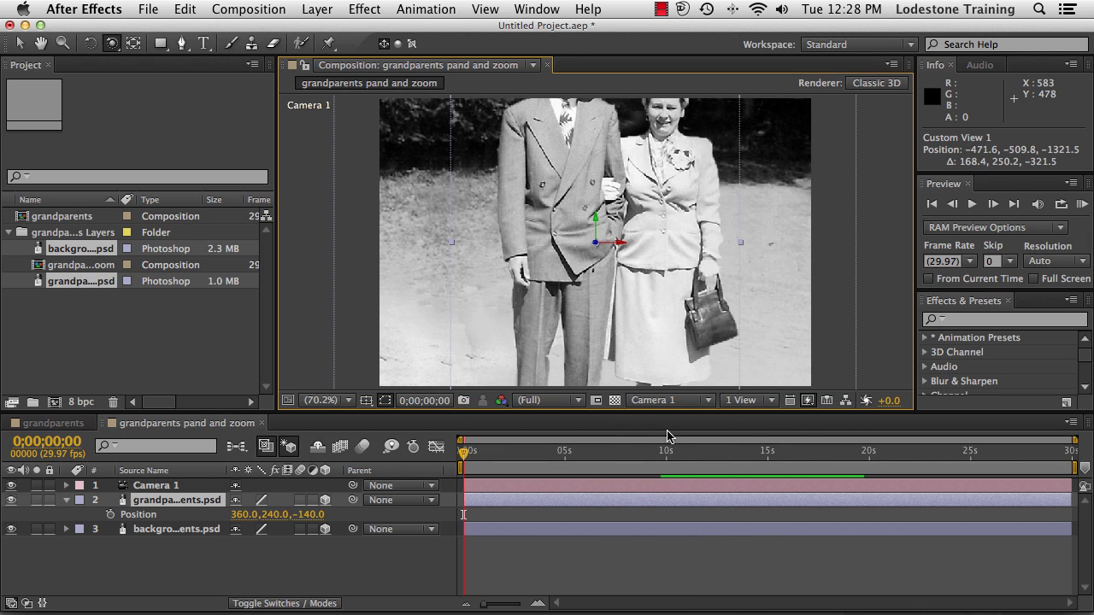
pyautogui.click(68, 506)
pyautogui.click(68, 502)
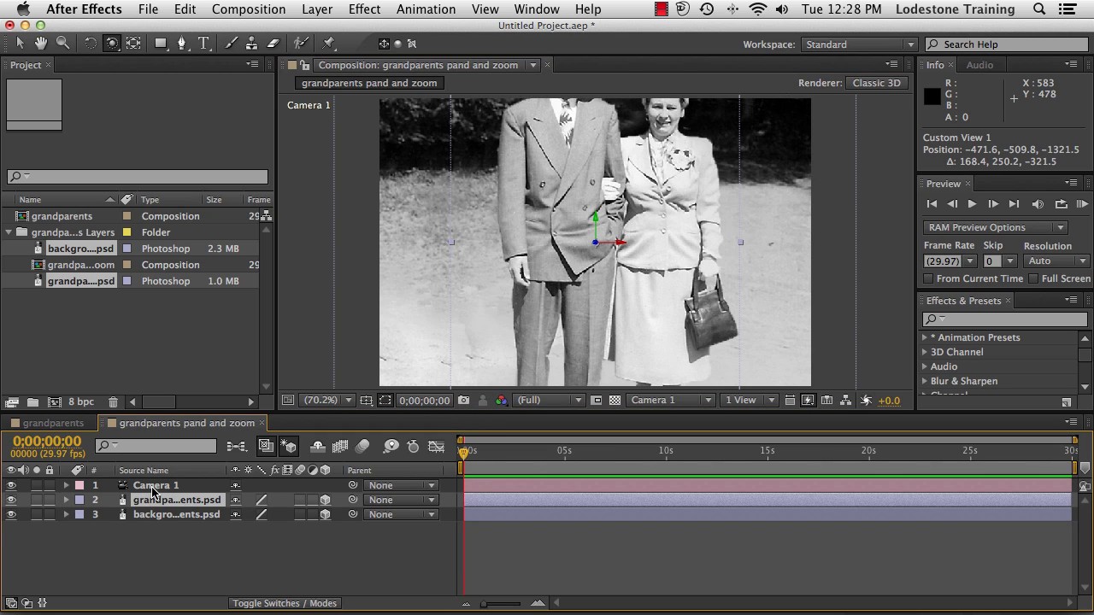
# Step: Reveal the point of interest and position properties of Camera 1 in the timeline
pyautogui.click(155, 488)
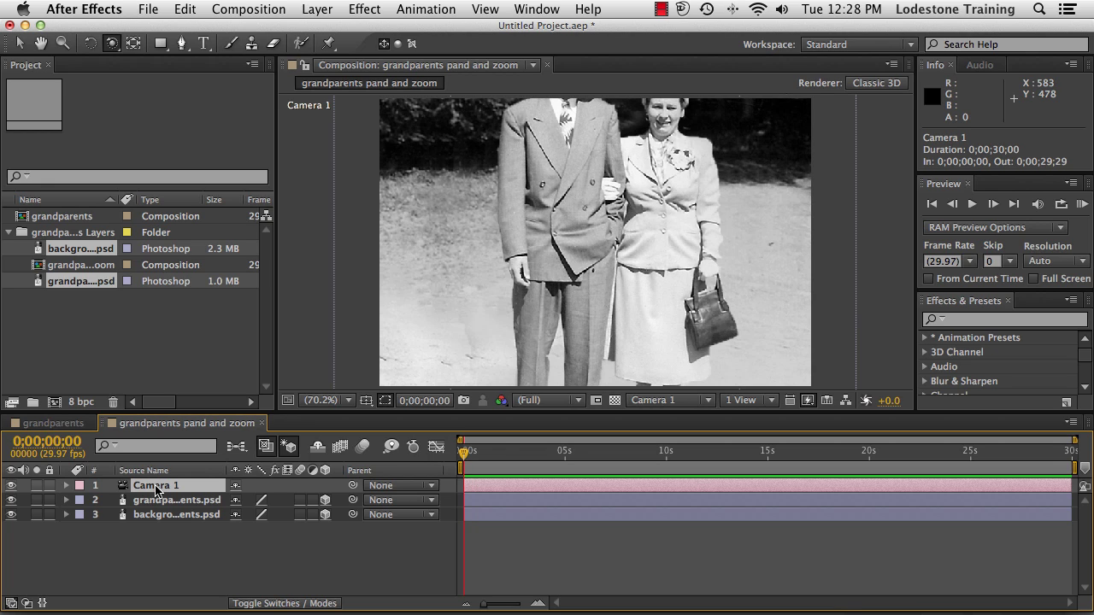
pyautogui.press('a')
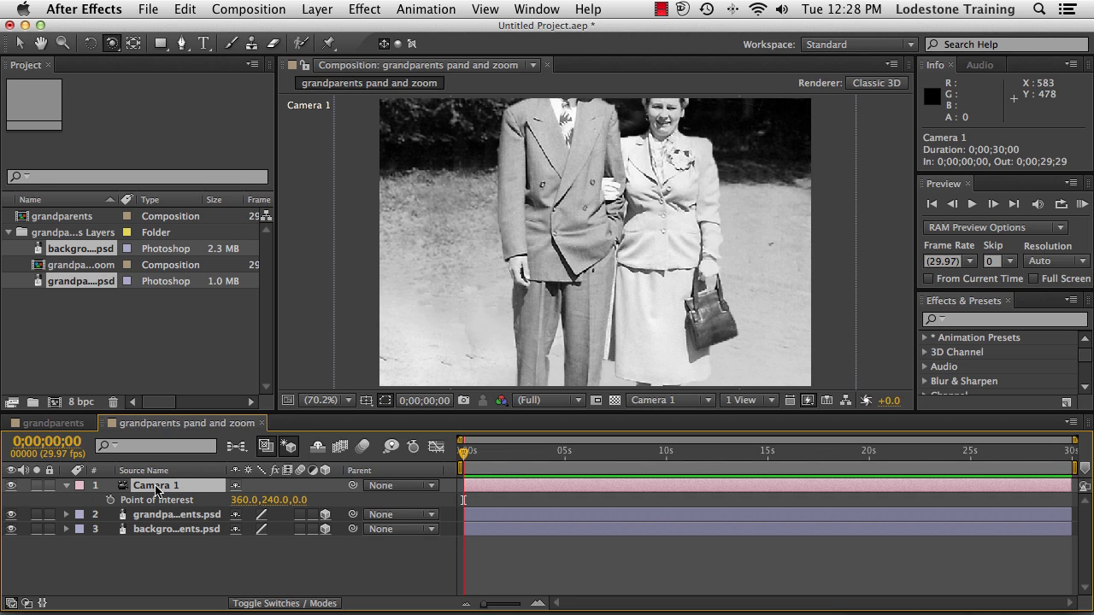
pyautogui.hotkey('shift', 'p')
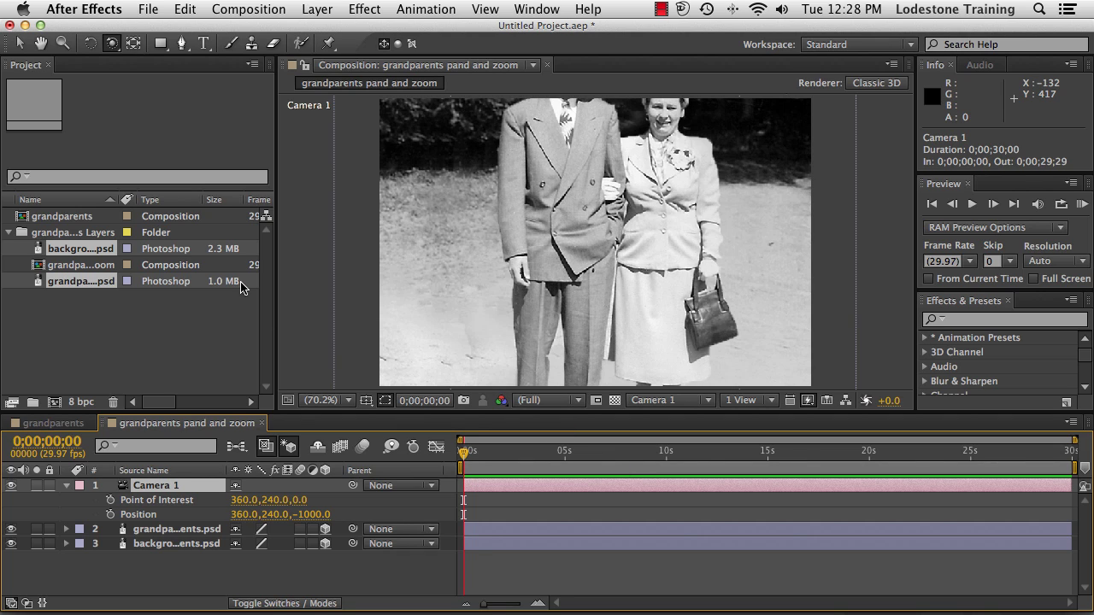
# Step: Track Camera 1 in XY and Z to about 153.5, 36.3, -213.8, and set starting point of interest and position keyframes at 0 seconds
pyautogui.click(111, 42)
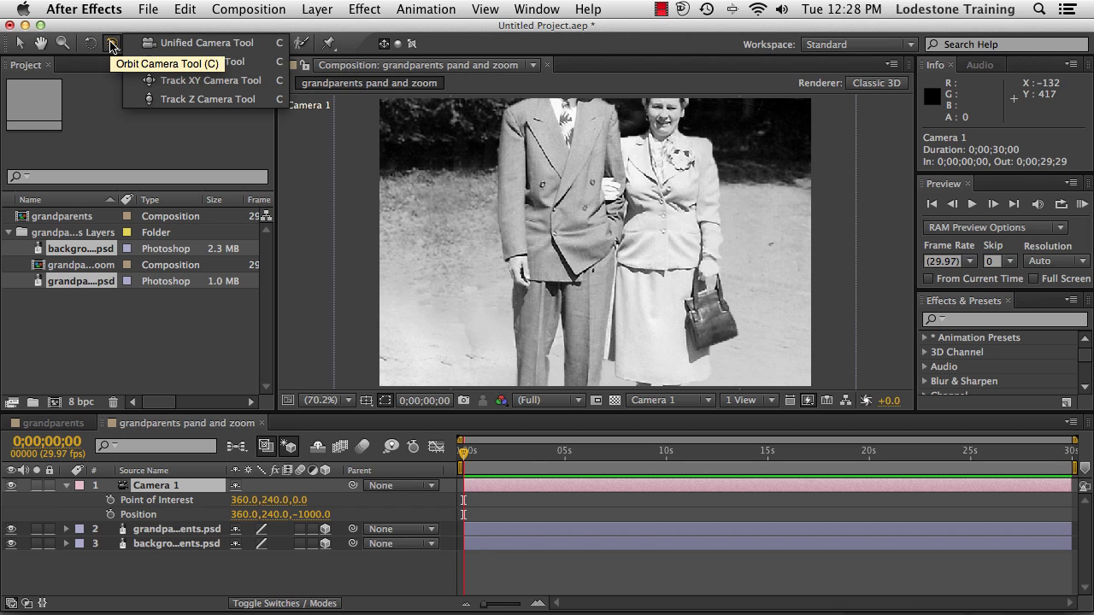
pyautogui.click(194, 85)
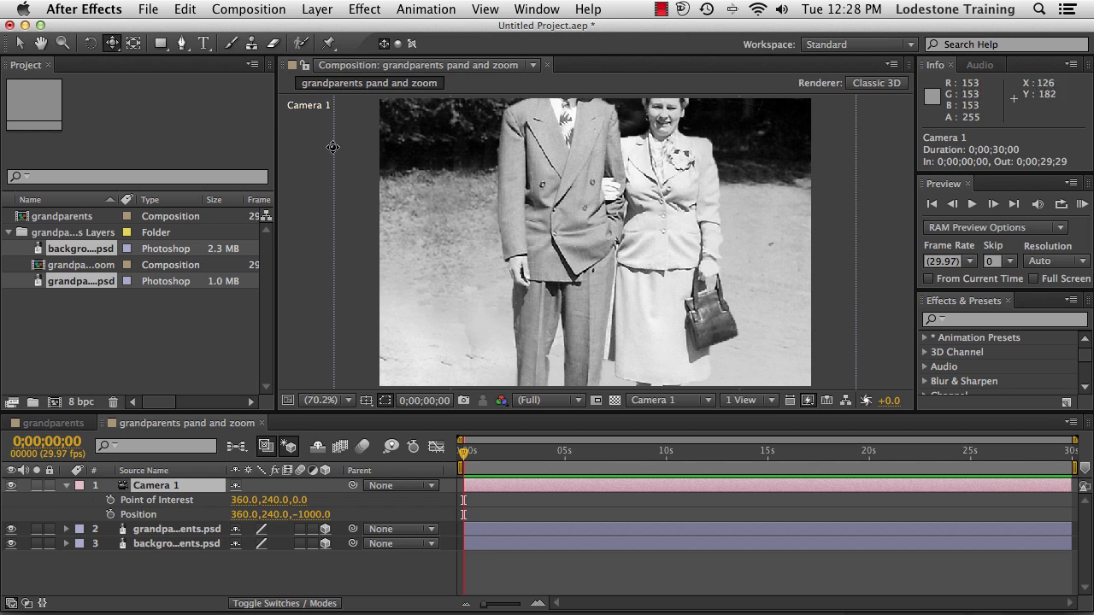
pyautogui.moveTo(444, 227); pyautogui.dragTo(569, 349)
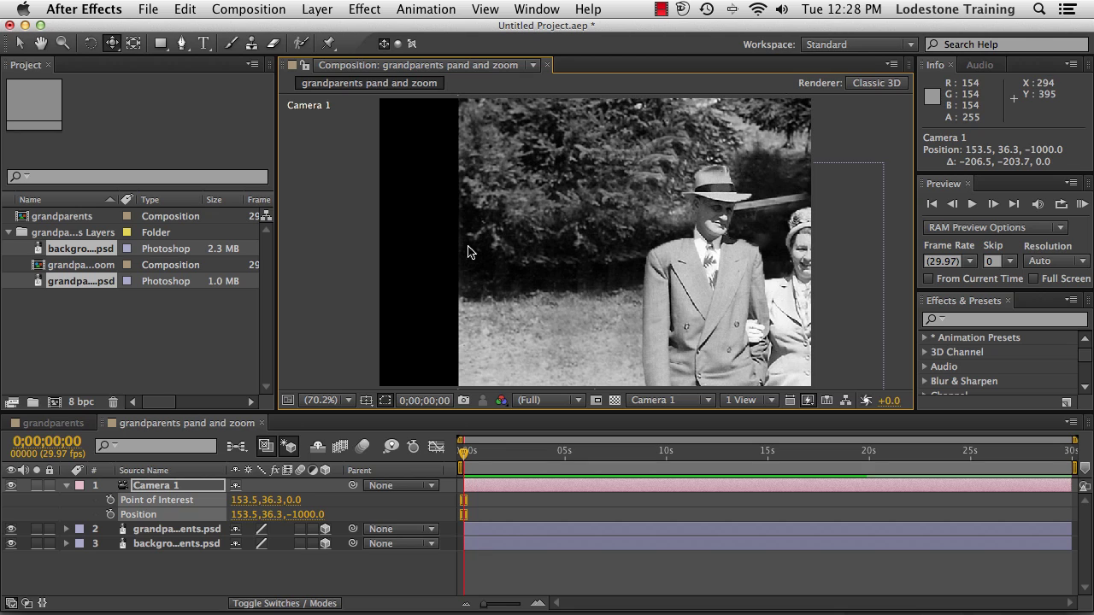
pyautogui.click(111, 43)
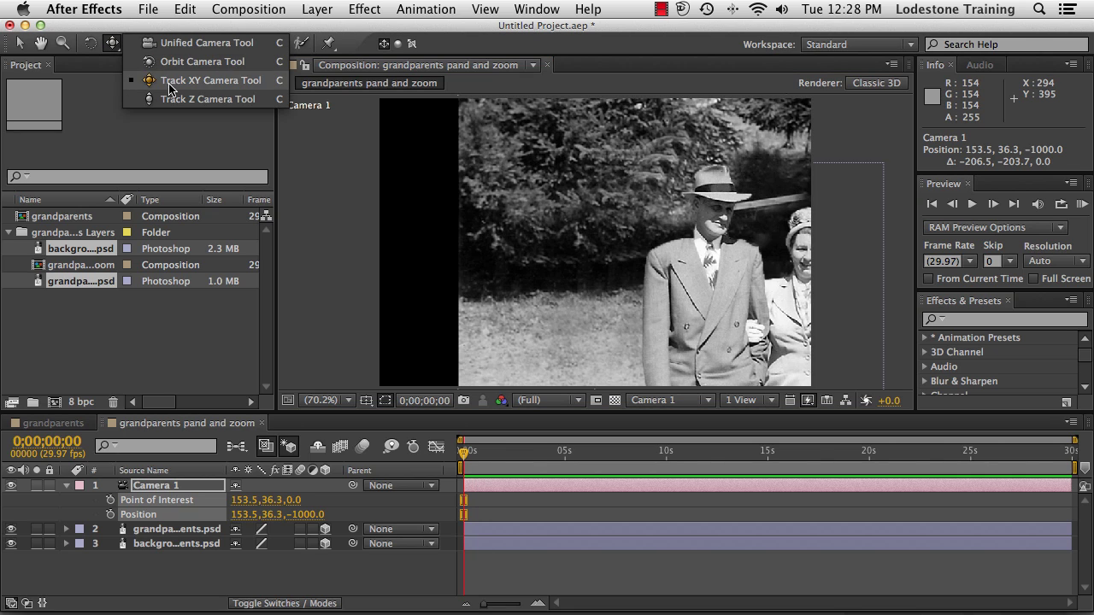
pyautogui.click(180, 100)
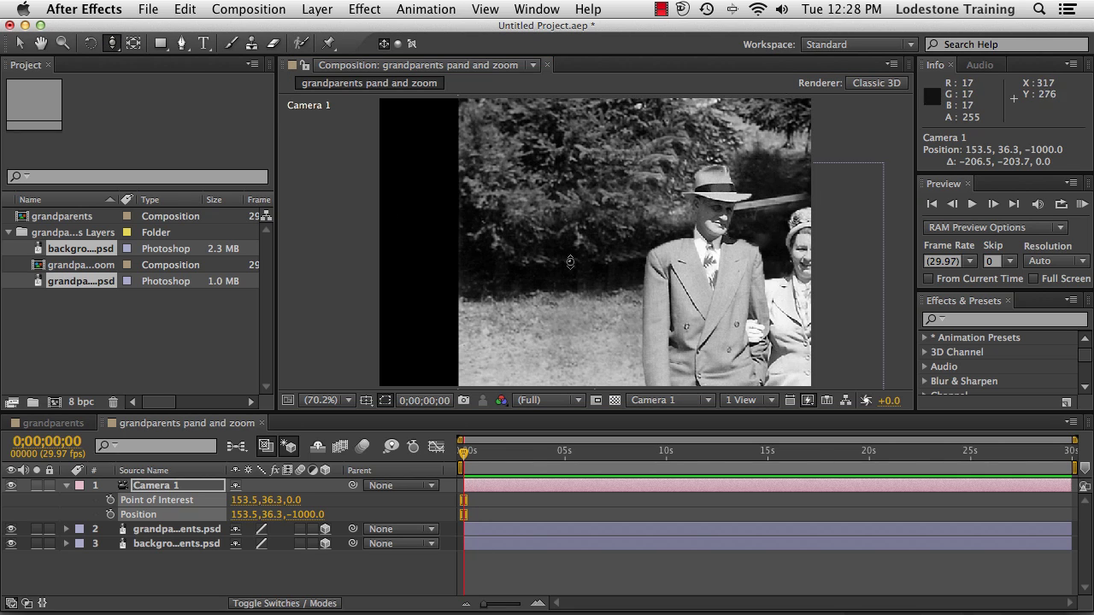
pyautogui.moveTo(564, 294); pyautogui.dragTo(563, 69)
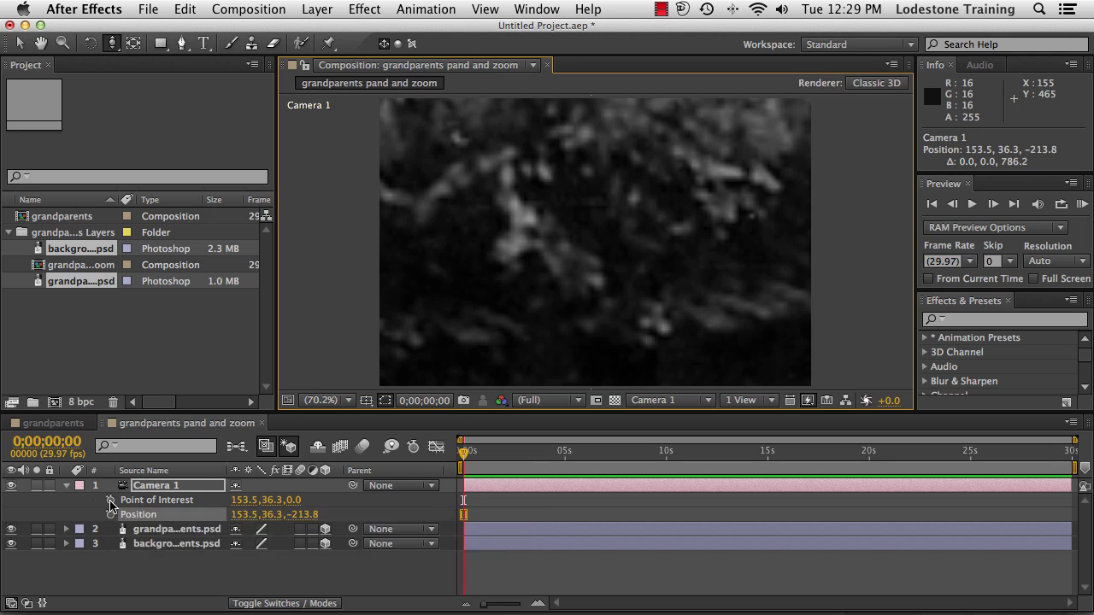
pyautogui.click(110, 500)
pyautogui.click(111, 514)
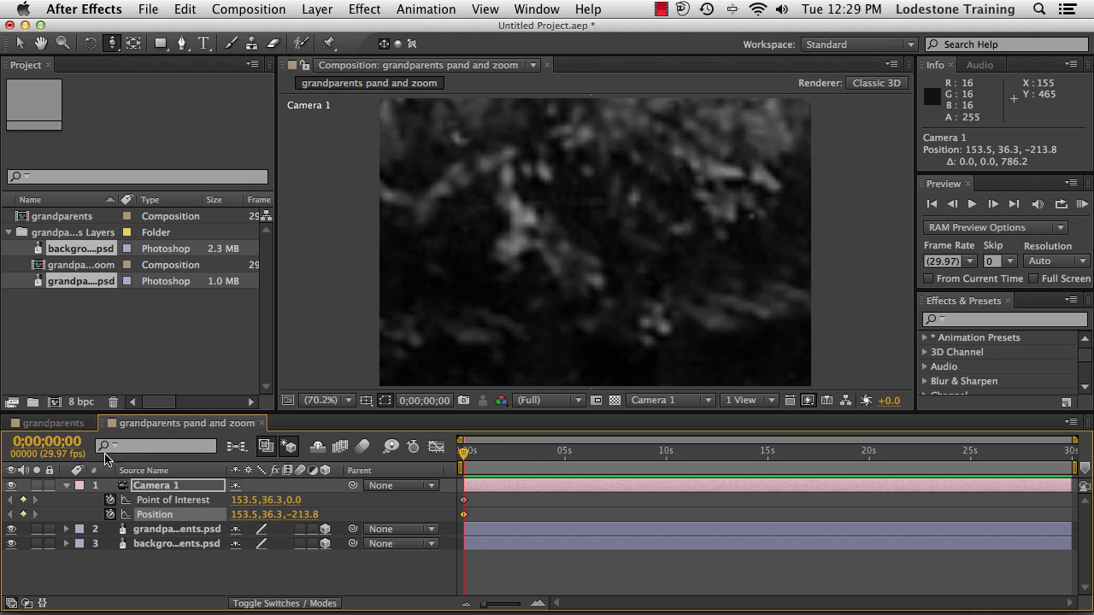
# Step: At 5 seconds, track the camera back and across to frame the couple's heads and shoulders, with its position at about 386, 23, -590
pyautogui.moveTo(464, 460); pyautogui.dragTo(524, 462)
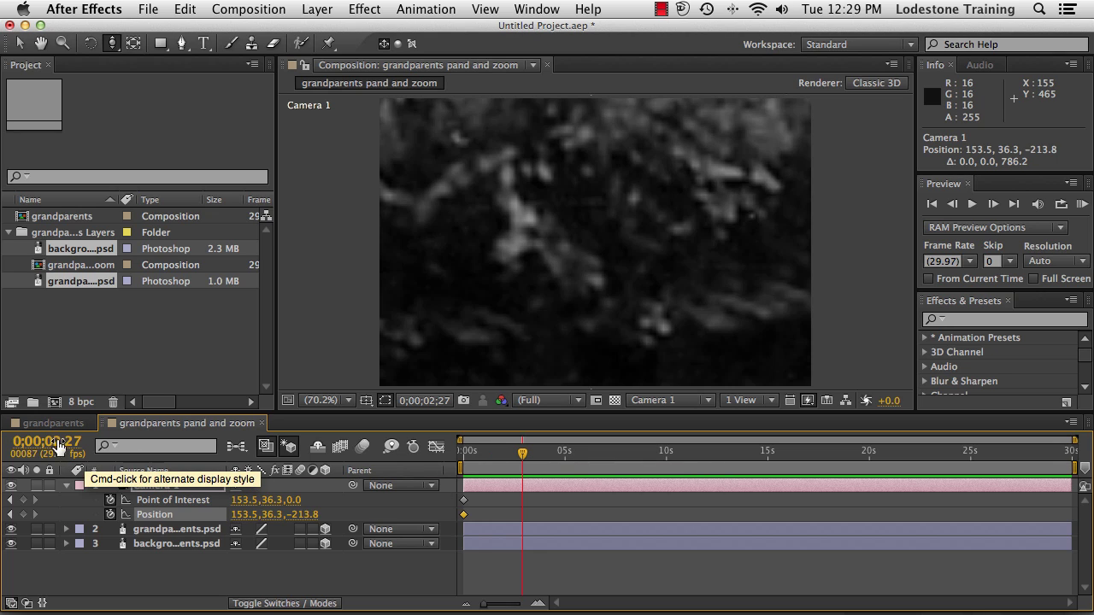
pyautogui.click(78, 441)
pyautogui.write('500')
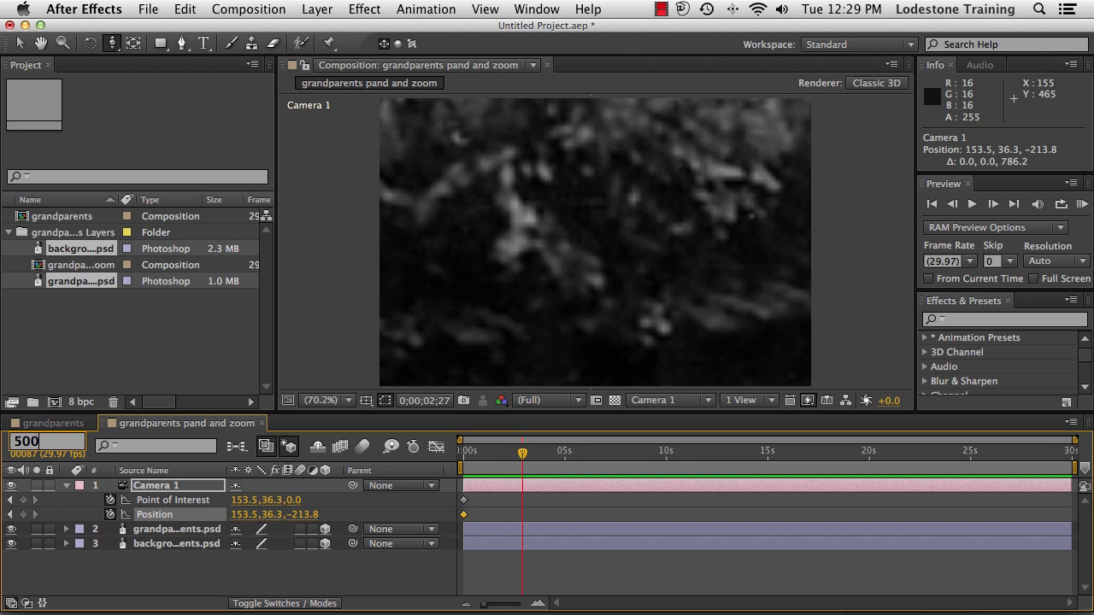
pyautogui.press('Return')
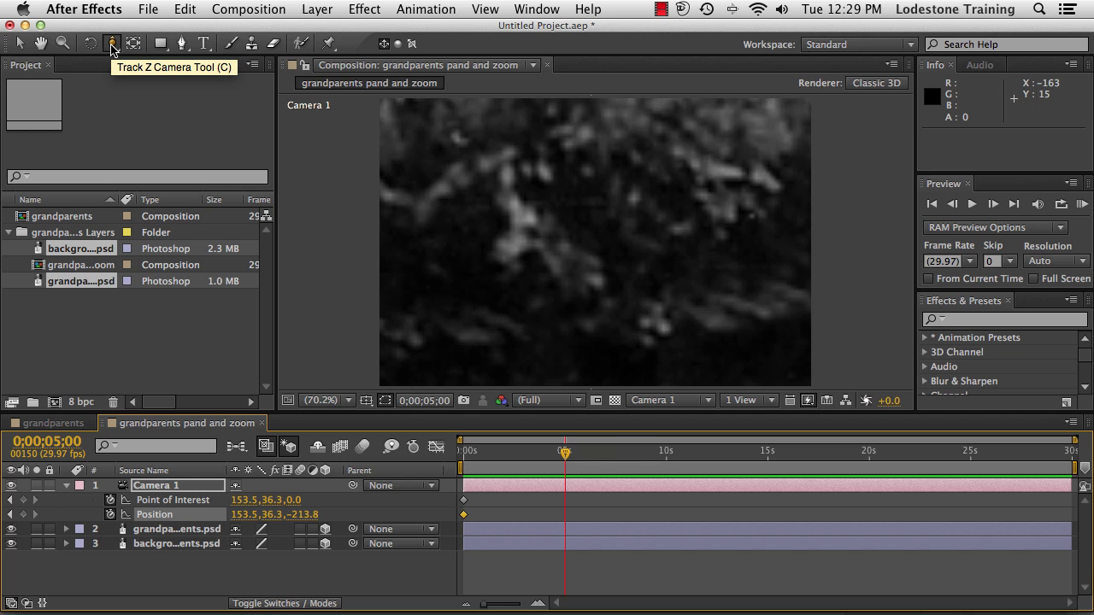
pyautogui.moveTo(552, 306); pyautogui.dragTo(538, 602)
pyautogui.moveTo(111, 42); pyautogui.dragTo(197, 84)
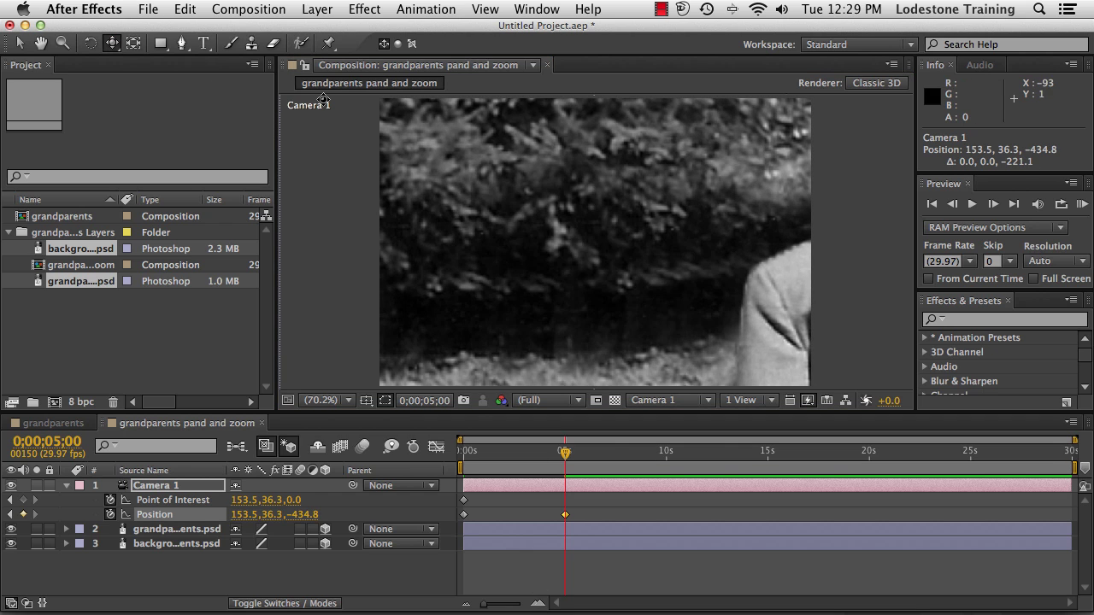
pyautogui.moveTo(683, 246); pyautogui.dragTo(367, 287)
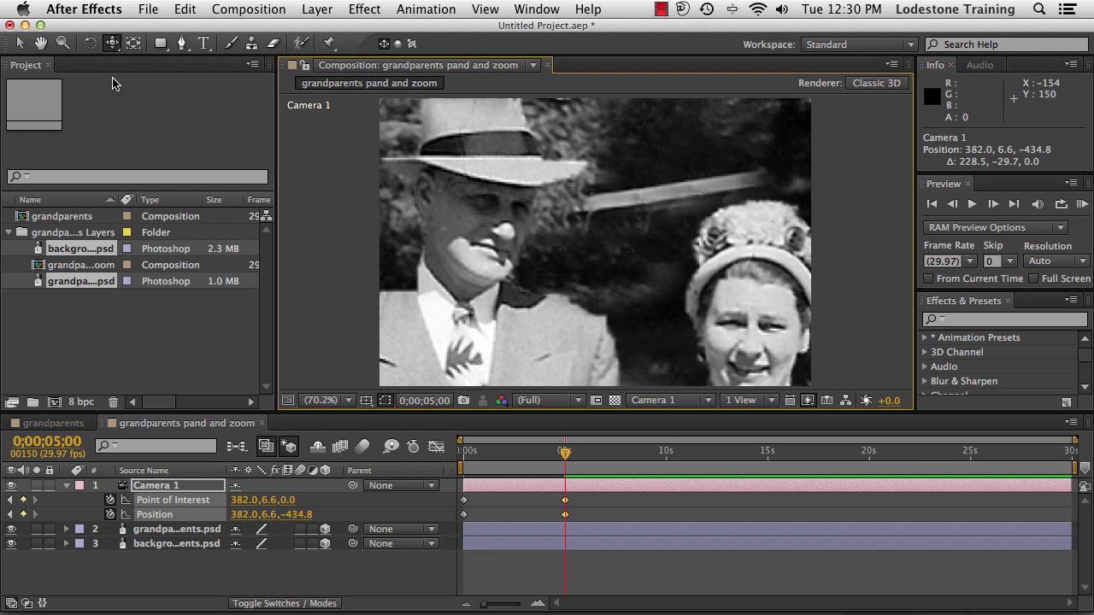
pyautogui.moveTo(112, 45); pyautogui.dragTo(159, 100)
pyautogui.moveTo(481, 261); pyautogui.dragTo(478, 386)
pyautogui.moveTo(112, 43); pyautogui.dragTo(159, 82)
pyautogui.moveTo(544, 254); pyautogui.dragTo(540, 240)
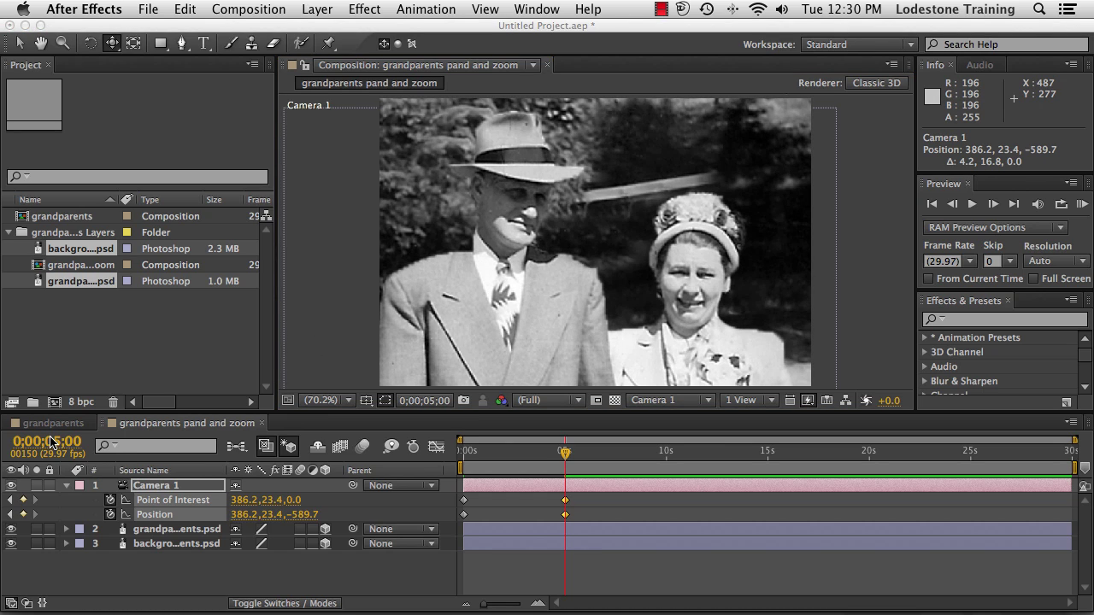
# Step: At 10 seconds, orbit Camera 1 around the couple and track it back to a position of about 624, 102, -705
pyautogui.click(56, 440)
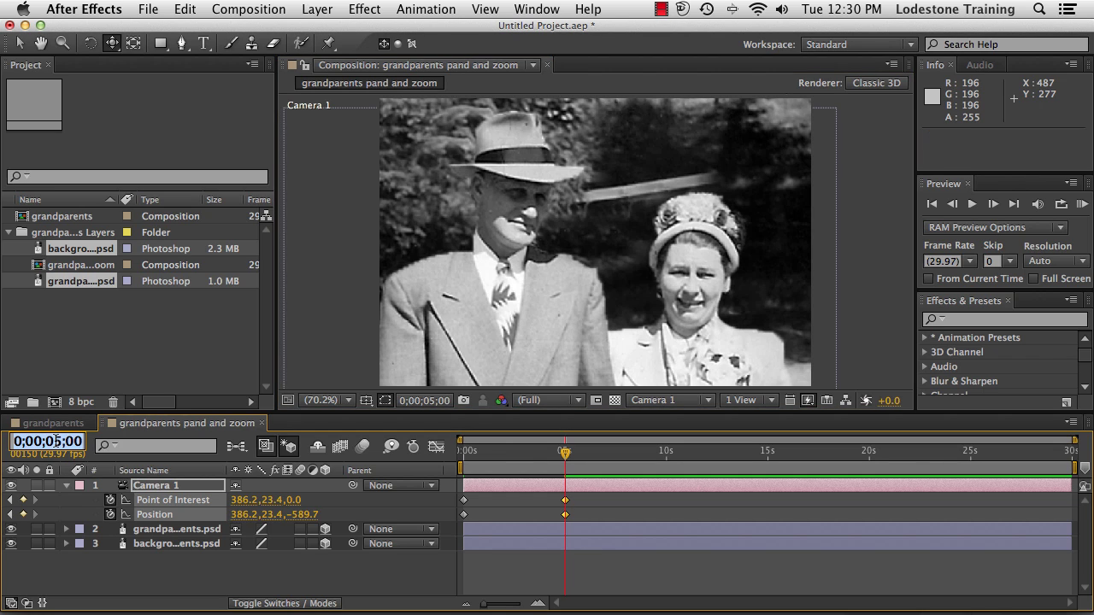
pyautogui.write('1000')
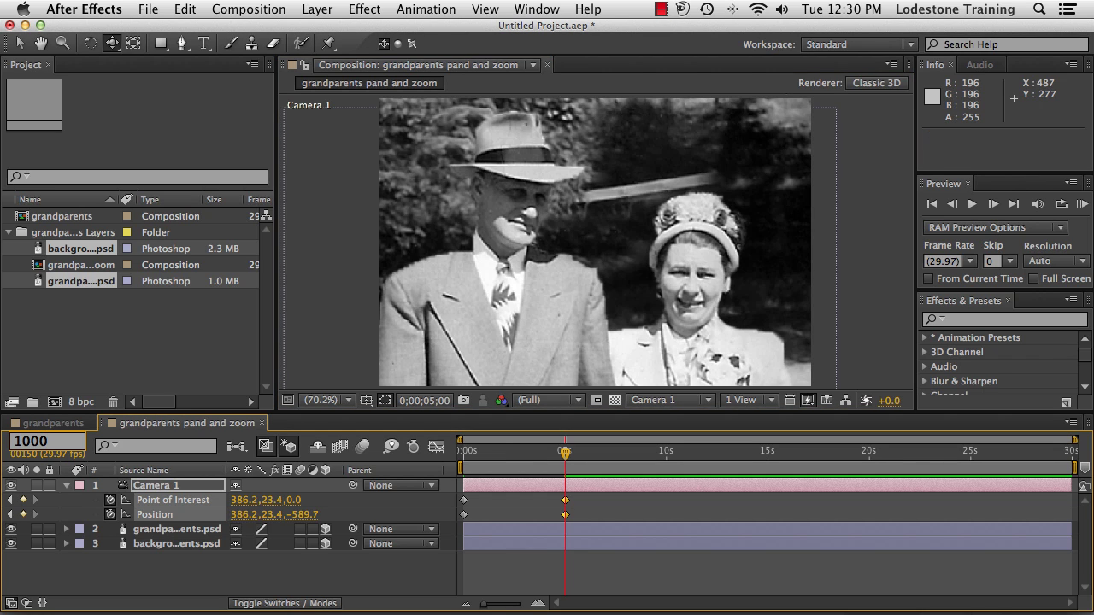
pyautogui.press('Return')
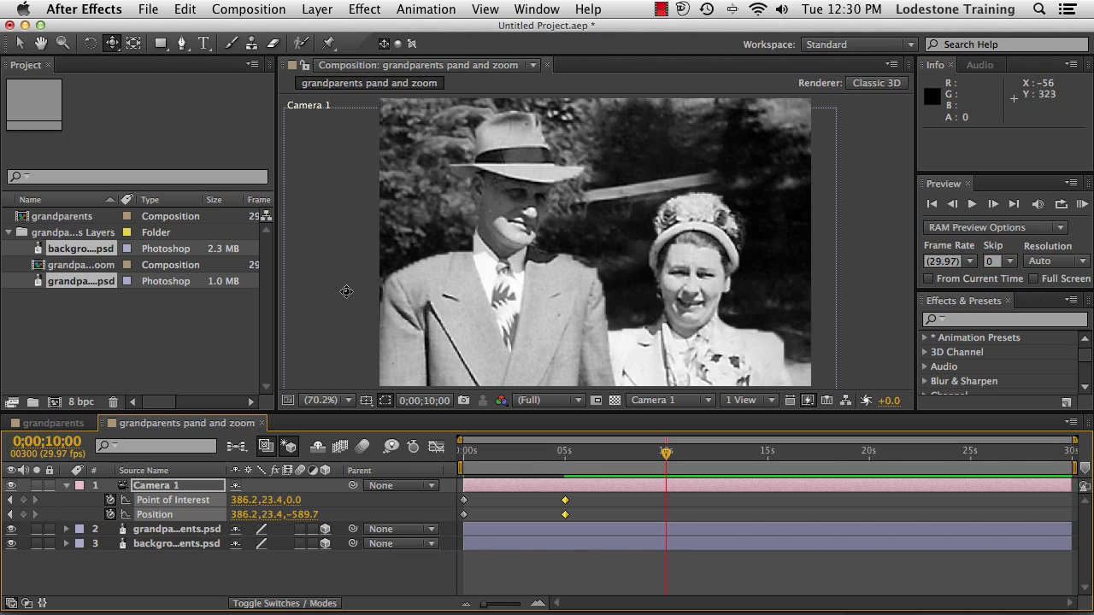
pyautogui.click(112, 42)
pyautogui.click(165, 67)
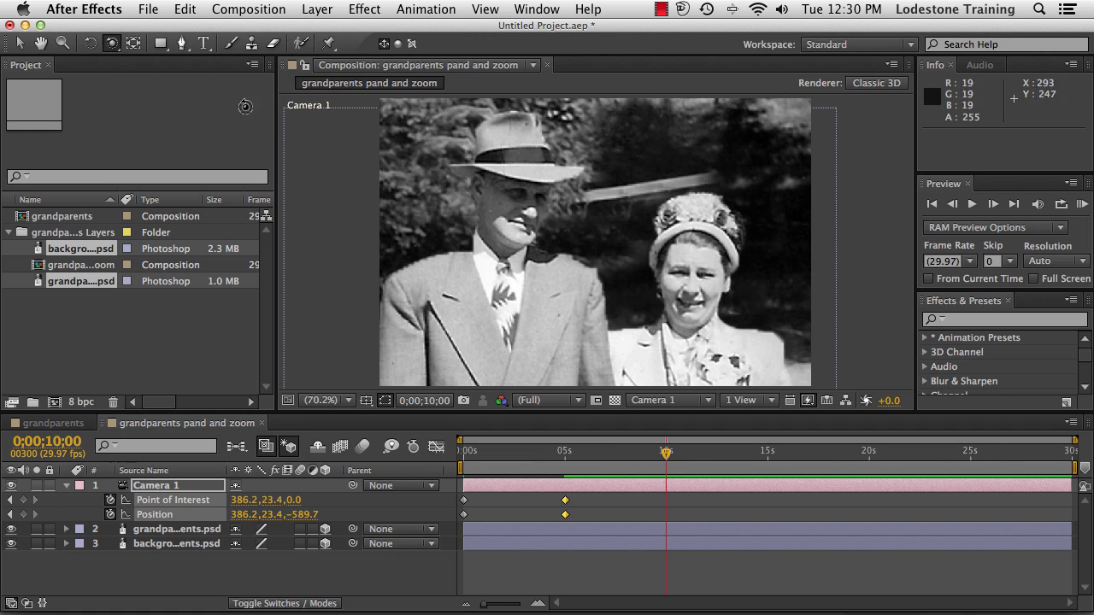
pyautogui.moveTo(740, 297); pyautogui.dragTo(693, 289)
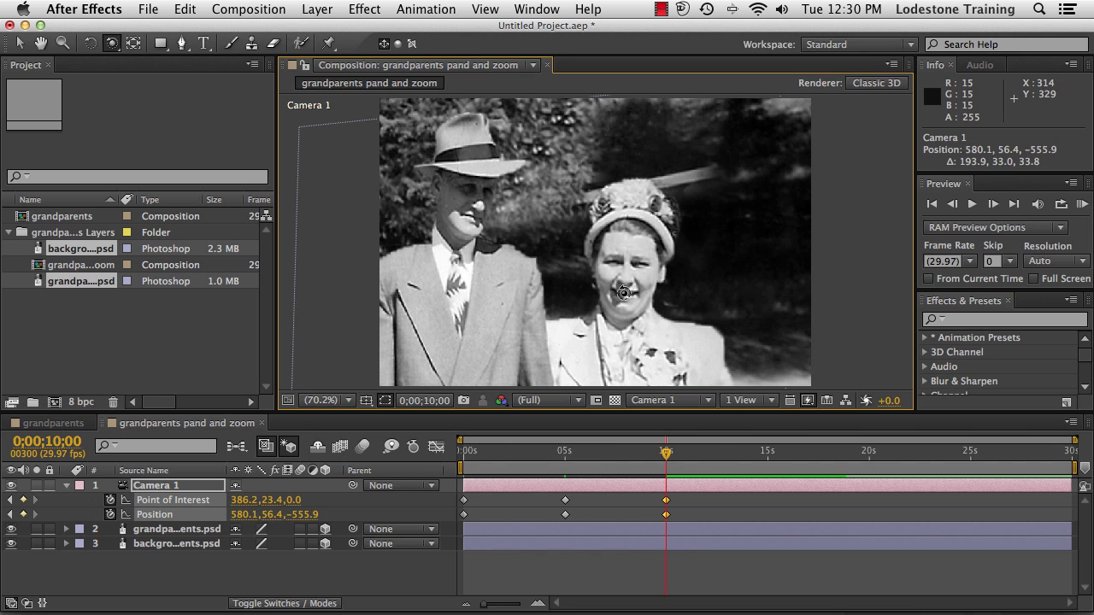
pyautogui.moveTo(114, 43); pyautogui.dragTo(167, 100)
pyautogui.moveTo(484, 314); pyautogui.dragTo(488, 401)
pyautogui.moveTo(112, 42); pyautogui.dragTo(154, 91)
pyautogui.moveTo(523, 274); pyautogui.dragTo(541, 299)
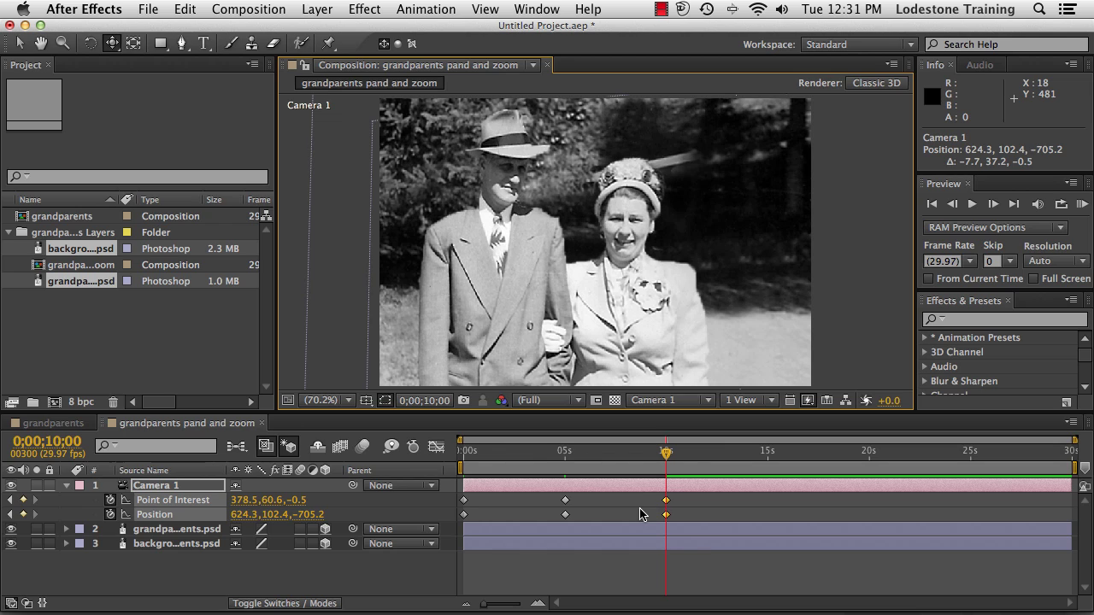
# Step: Apply Easy Ease to all of the camera's point of interest and position keyframes, and play a RAM preview
pyautogui.click(160, 505)
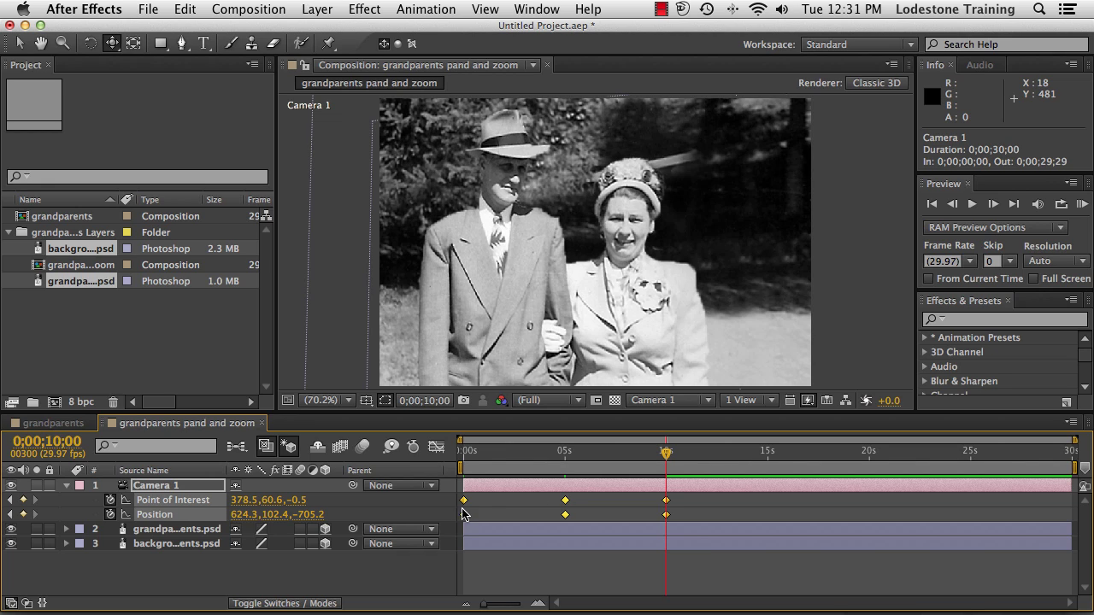
pyautogui.rightClick(564, 515)
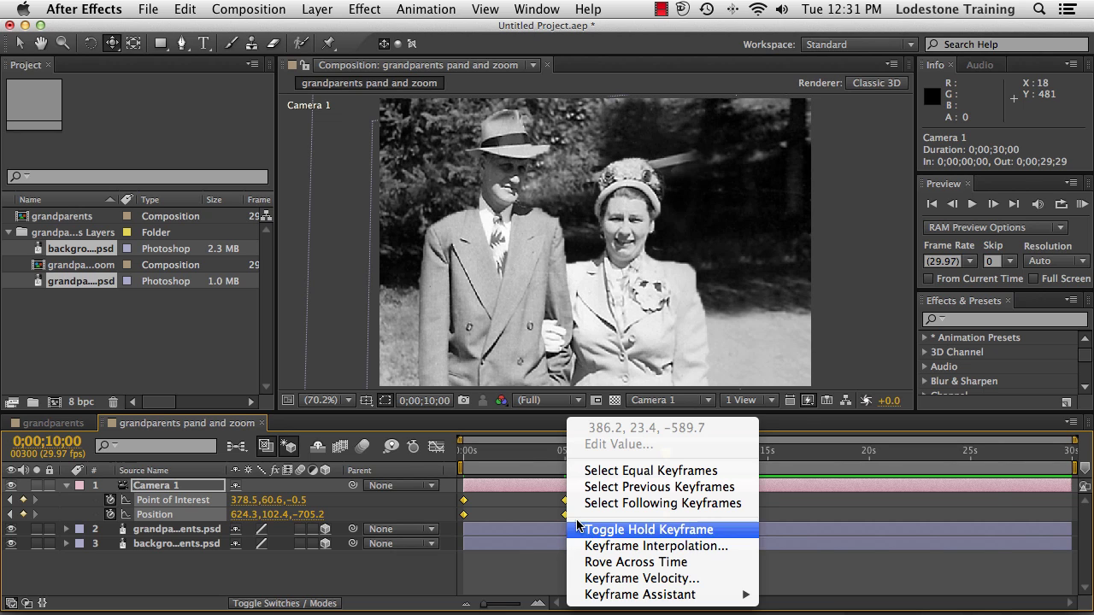
pyautogui.moveTo(646, 595)
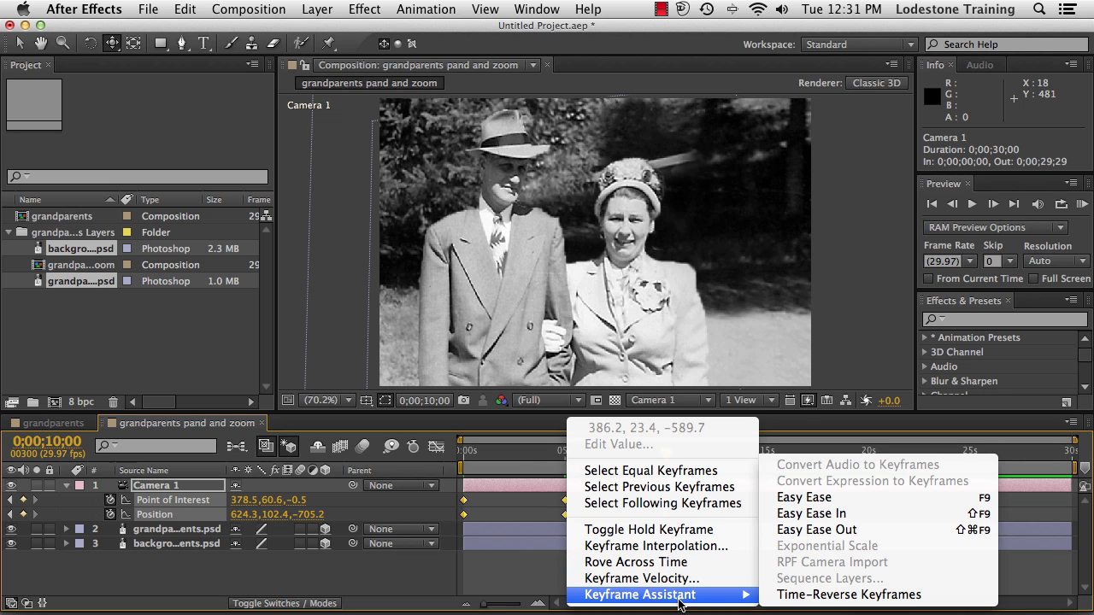
pyautogui.click(796, 499)
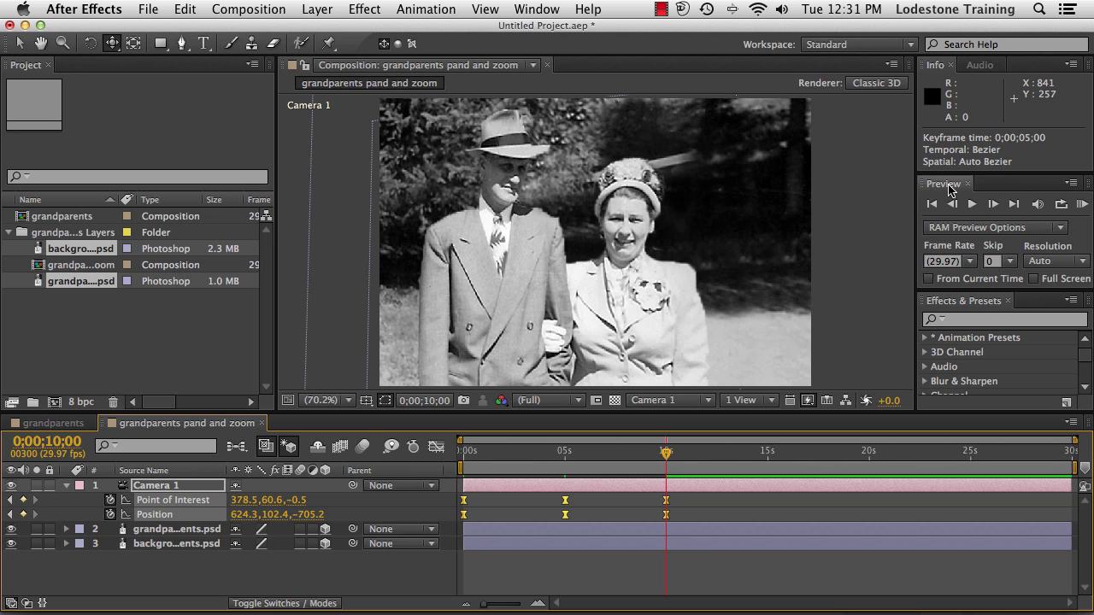
pyautogui.click(1082, 206)
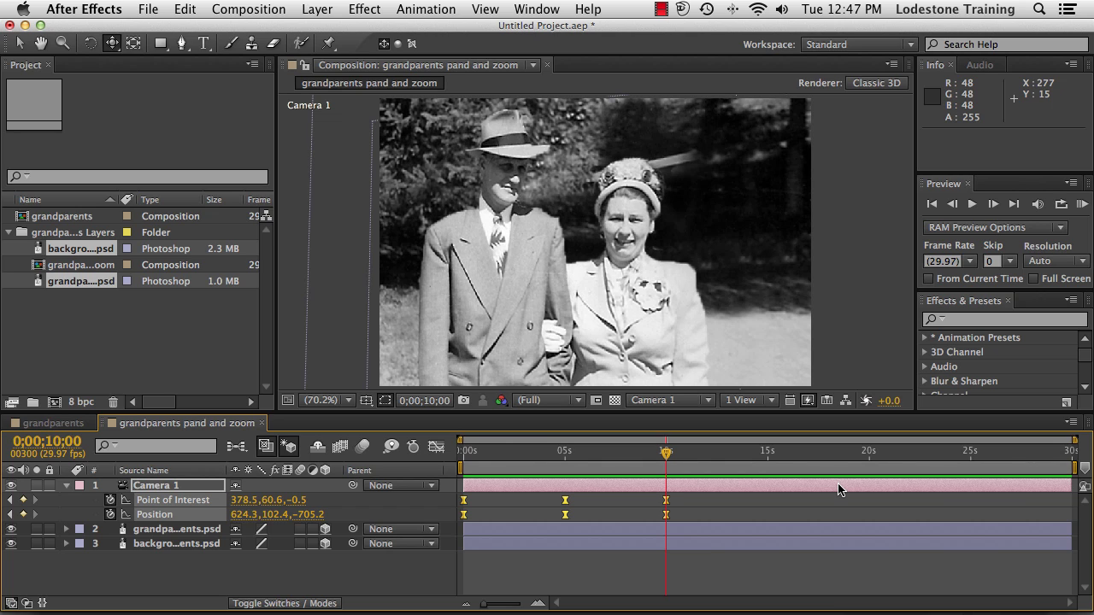
# Step: Add the grandparents pand and zoom composition to the render queue
pyautogui.click(148, 10)
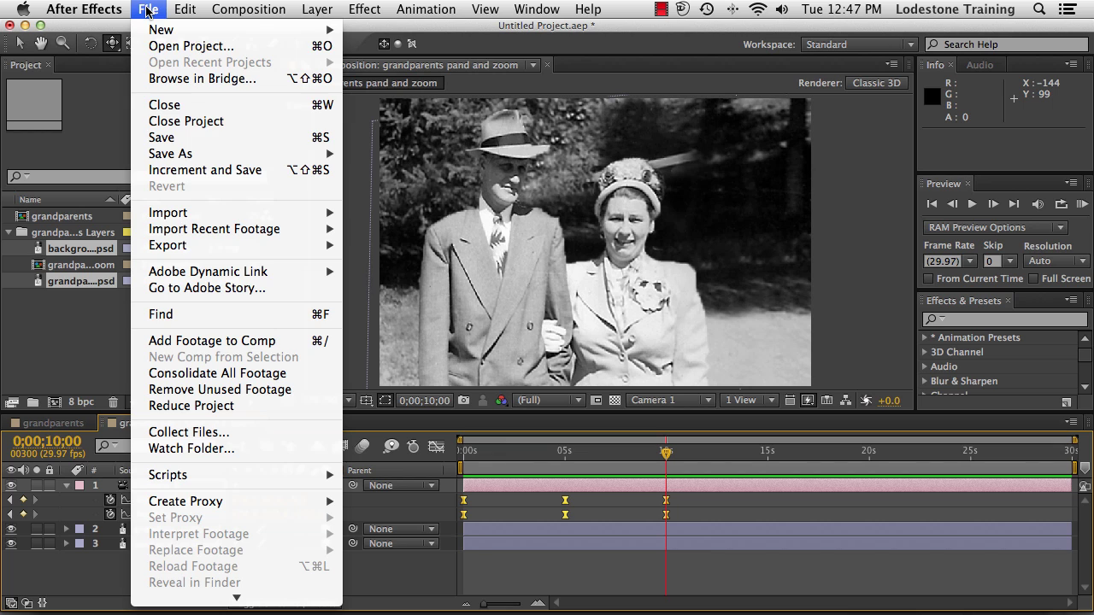
pyautogui.moveTo(244, 248)
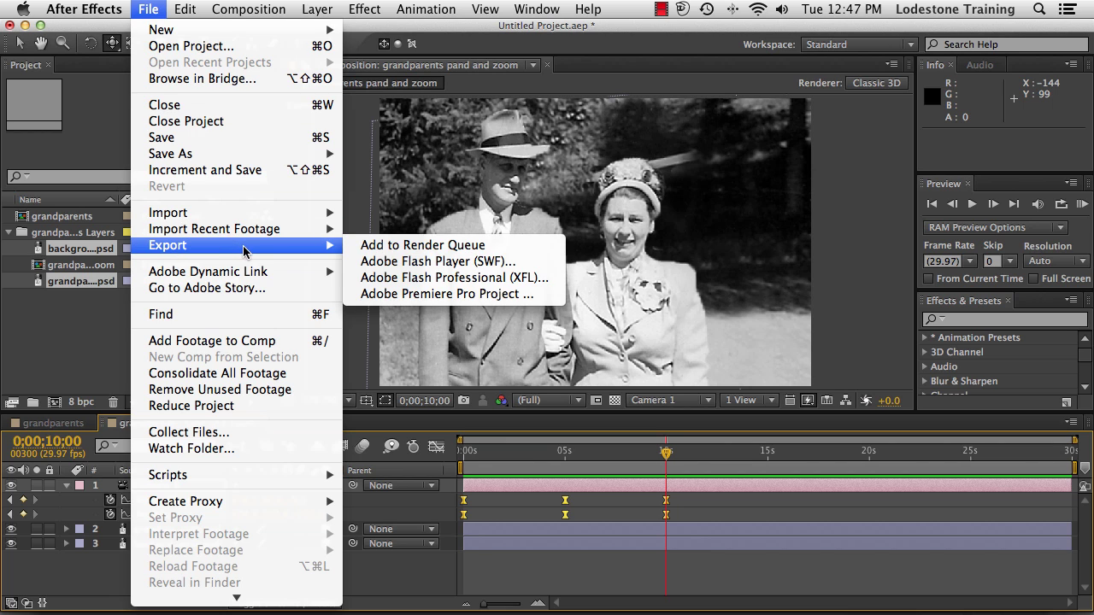
pyautogui.click(402, 246)
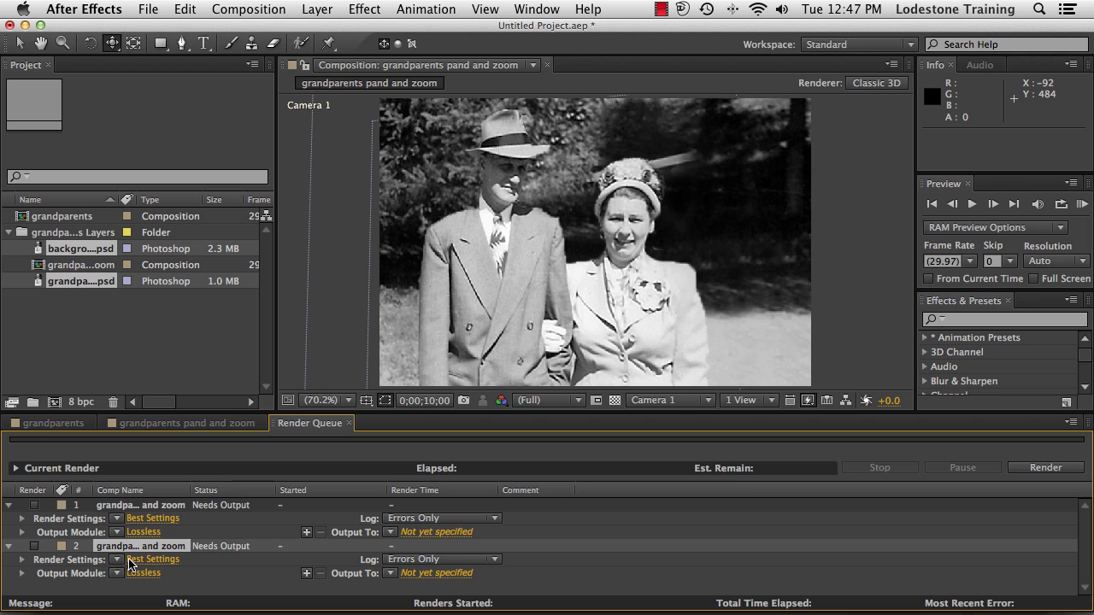
# Step: Confirm the second queue item's render settings with Best quality and Full resolution
pyautogui.click(153, 560)
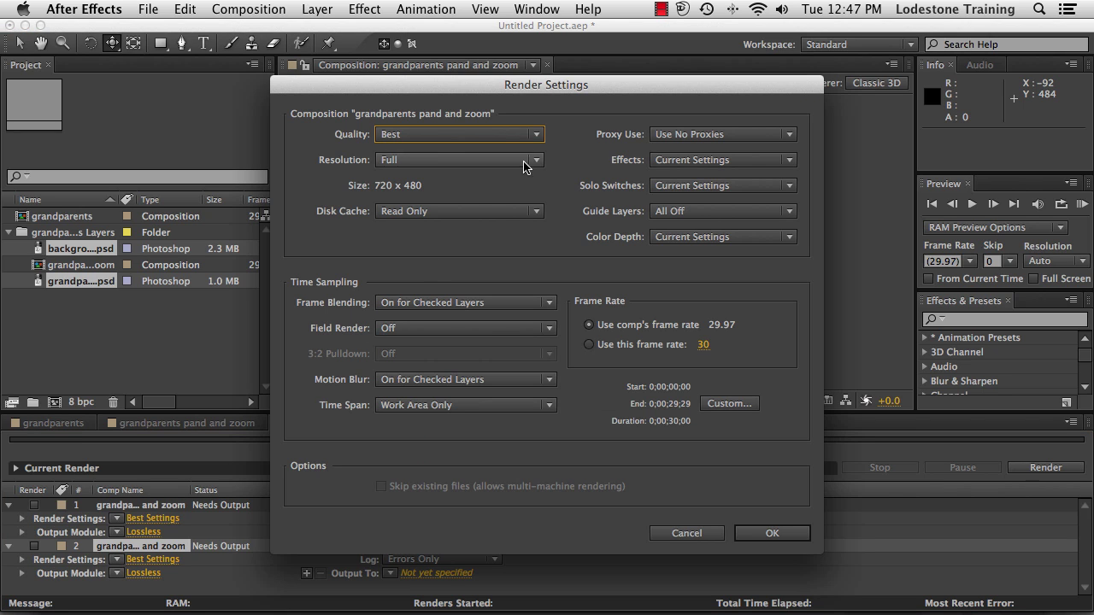
pyautogui.click(537, 135)
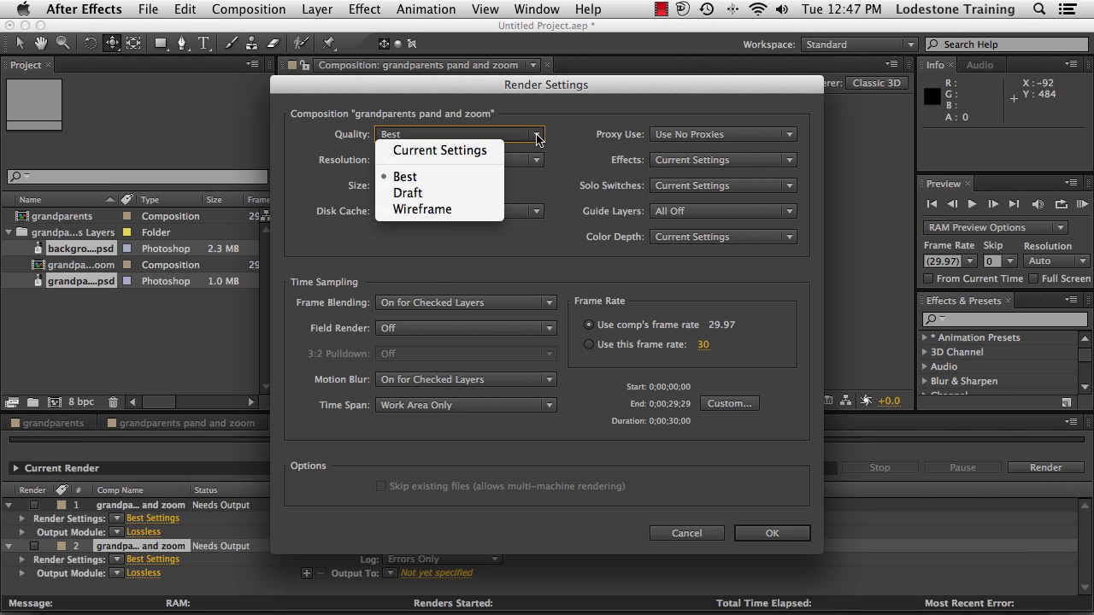
pyautogui.click(537, 135)
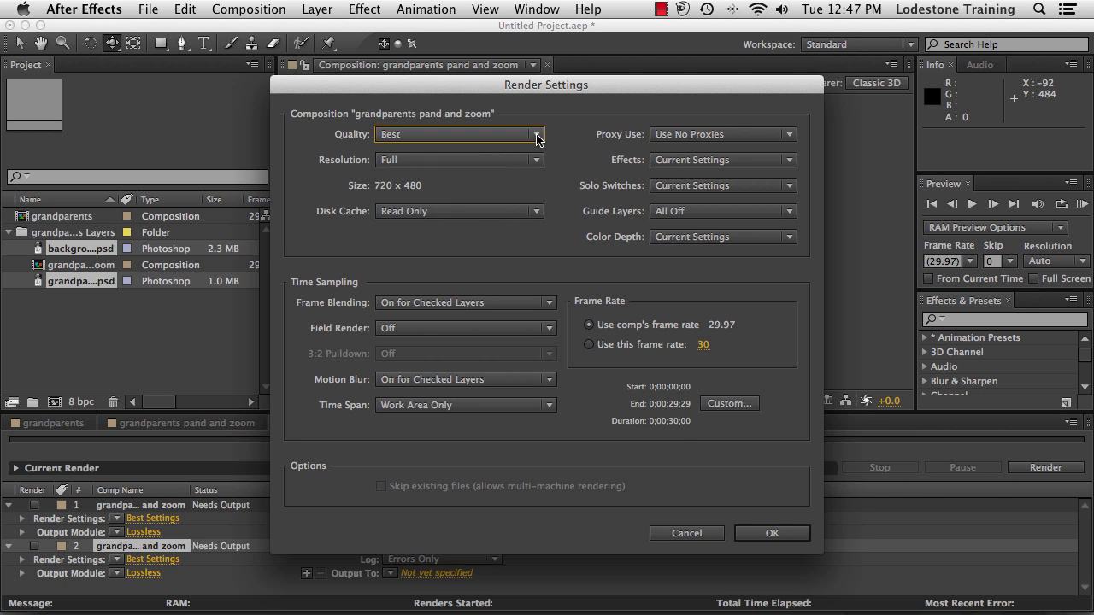
pyautogui.click(772, 535)
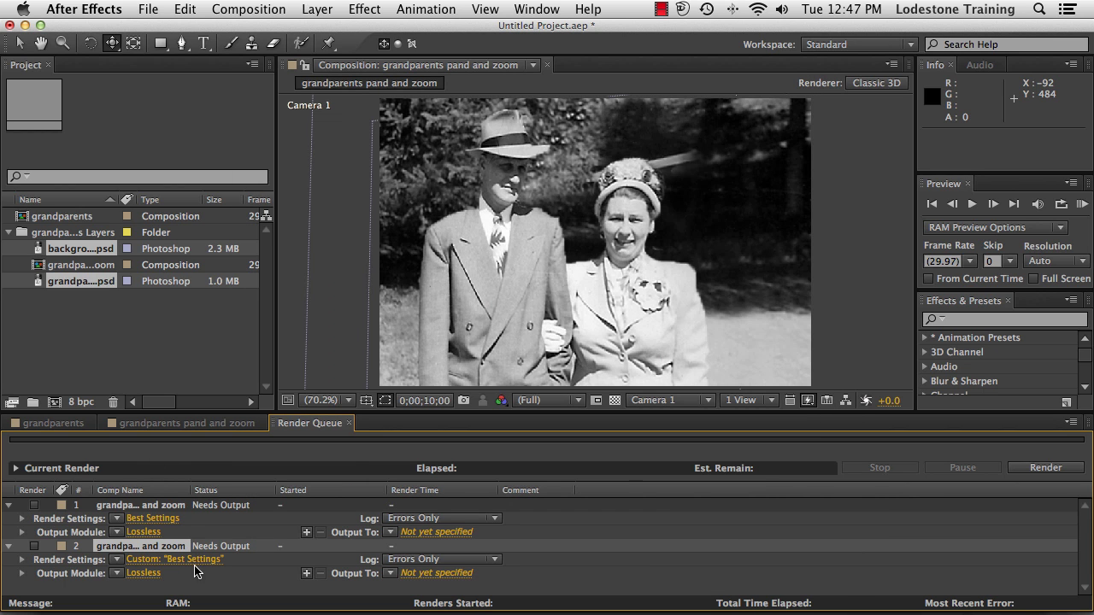
# Step: Set the second queue item's output module to the QuickTime format
pyautogui.click(144, 574)
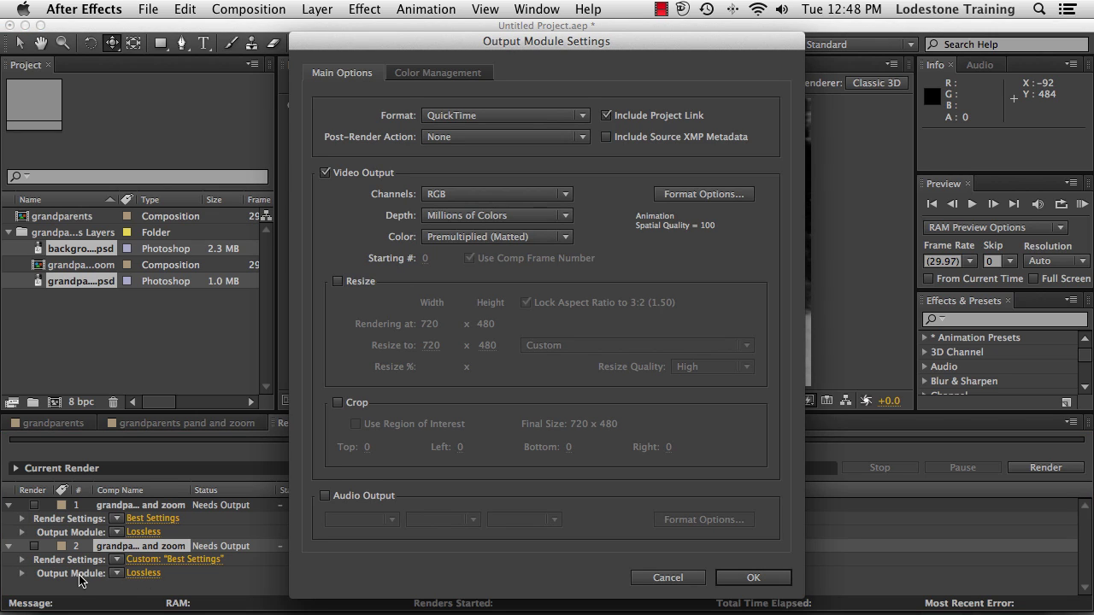
pyautogui.click(585, 118)
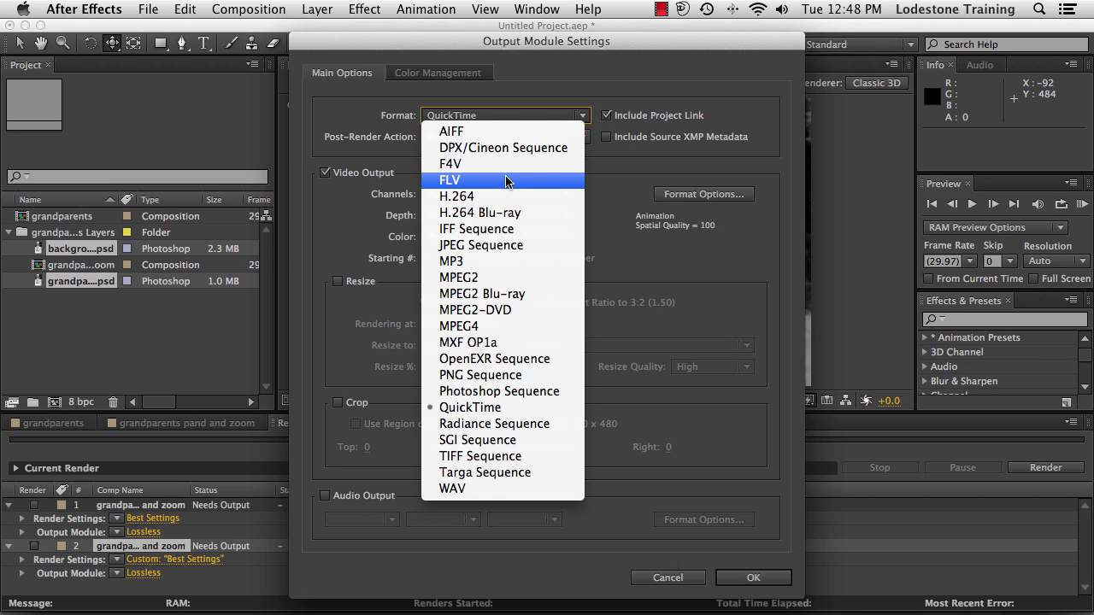
pyautogui.click(509, 411)
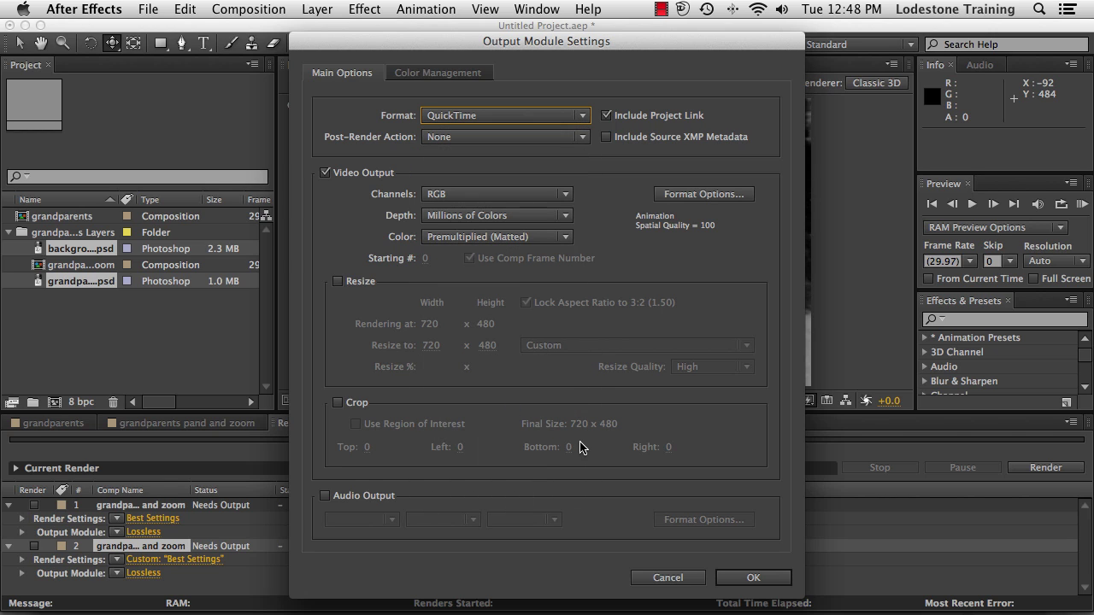
pyautogui.click(728, 579)
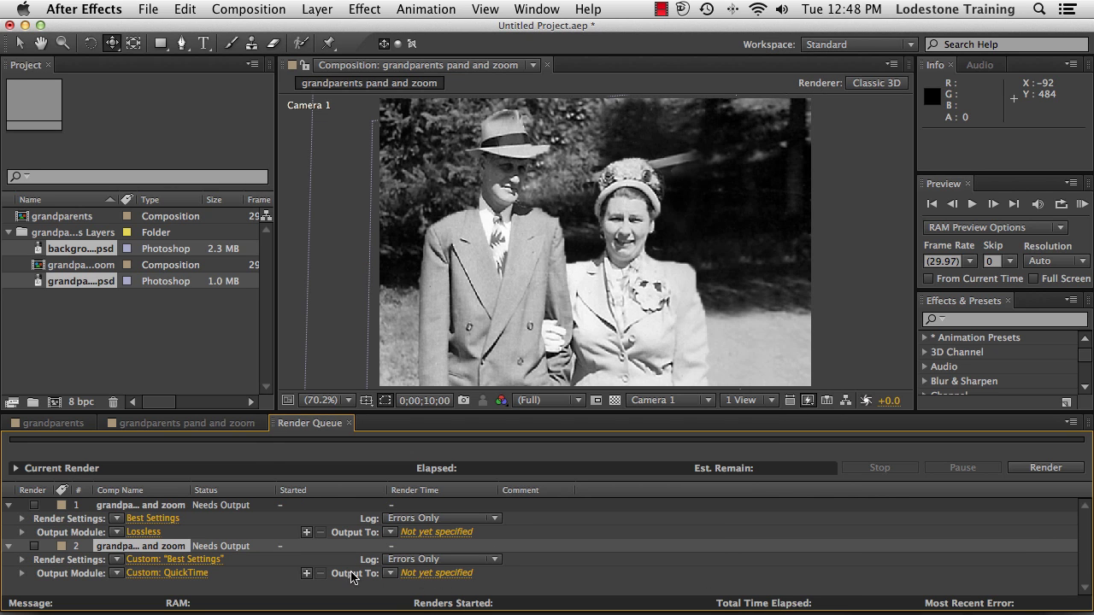
# Step: Save the second item's output as grandparents pand and zoom in the AfterEffects folder and start the render
pyautogui.click(432, 573)
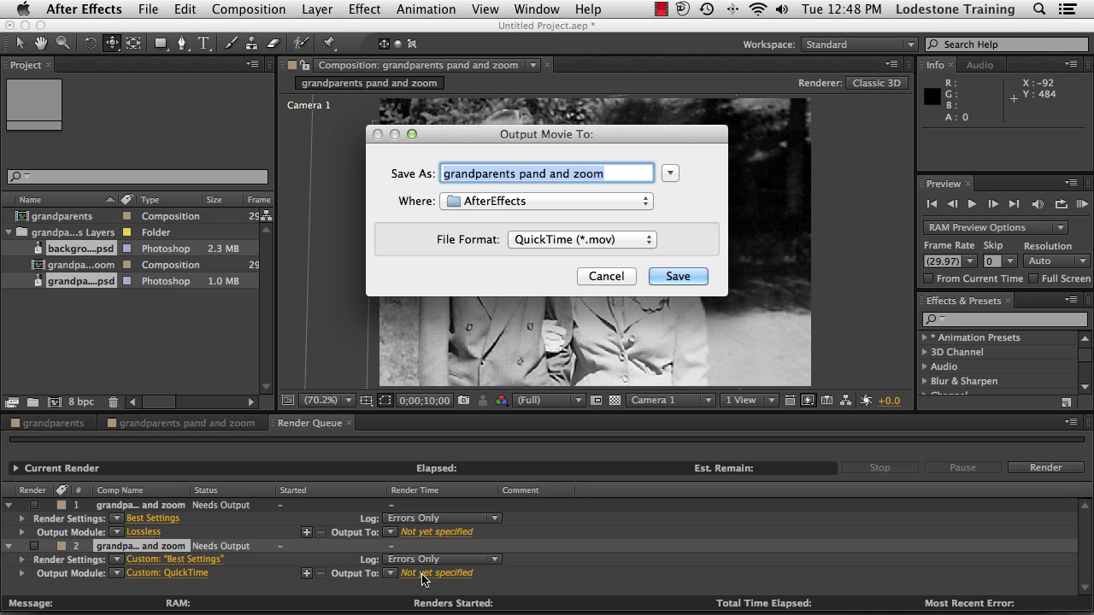
pyautogui.click(669, 173)
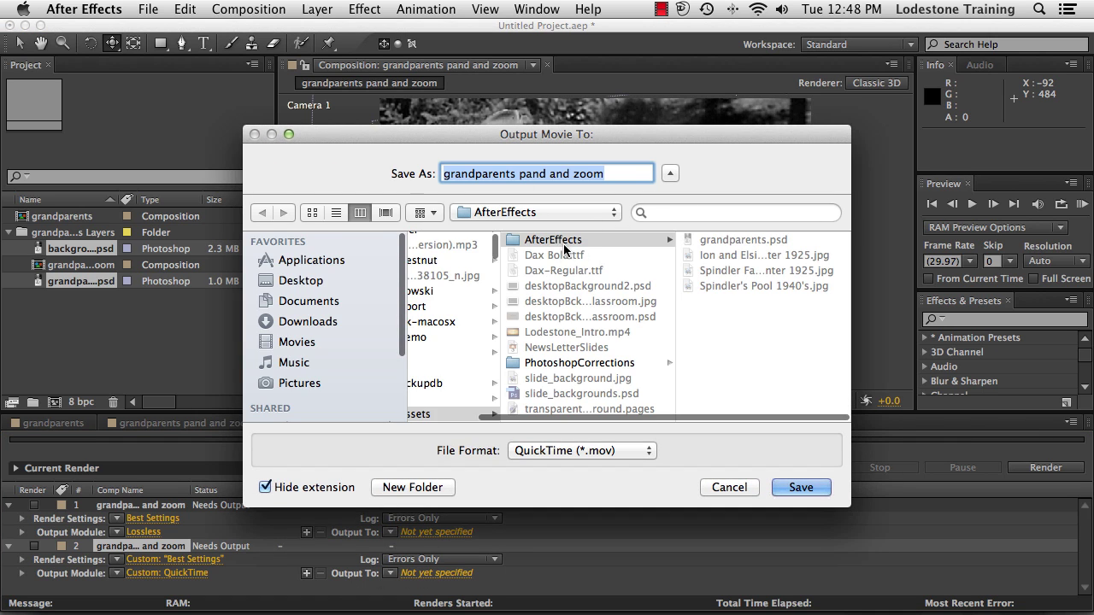
pyautogui.click(562, 241)
pyautogui.click(799, 488)
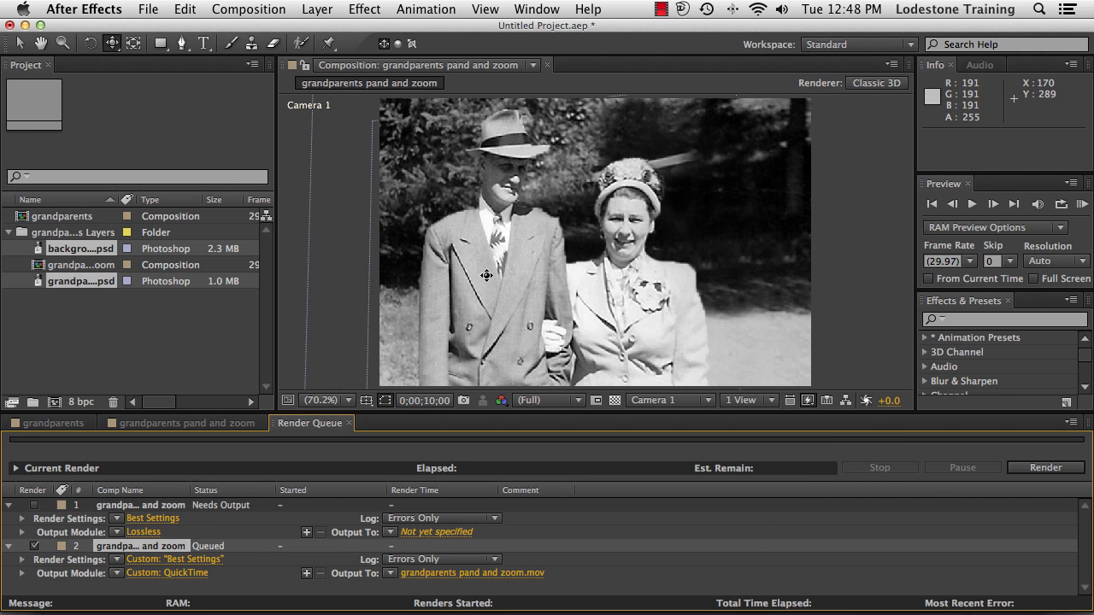
pyautogui.click(1044, 468)
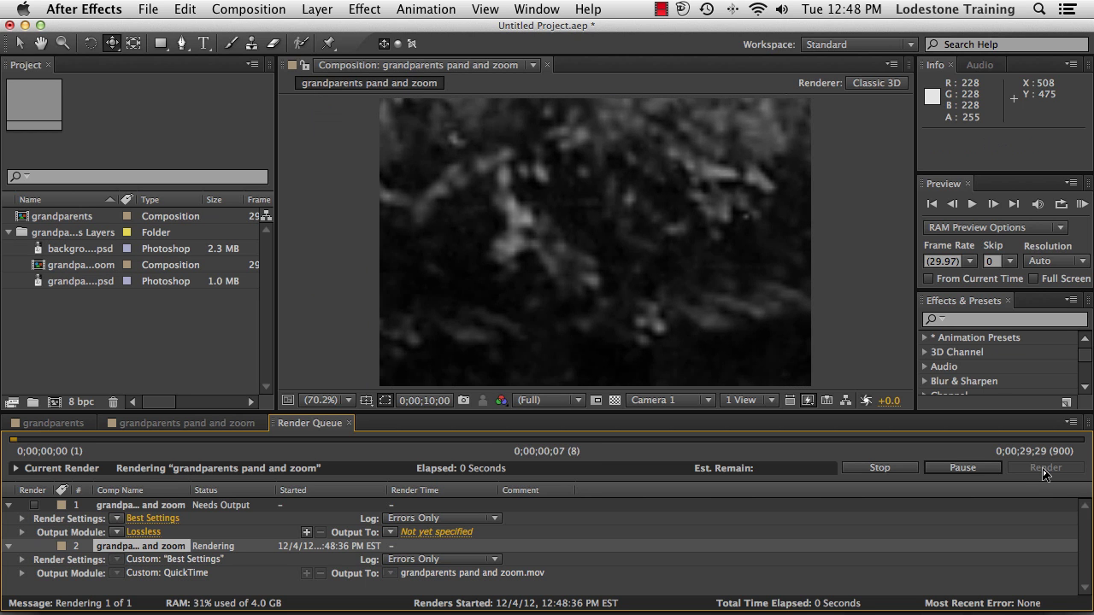